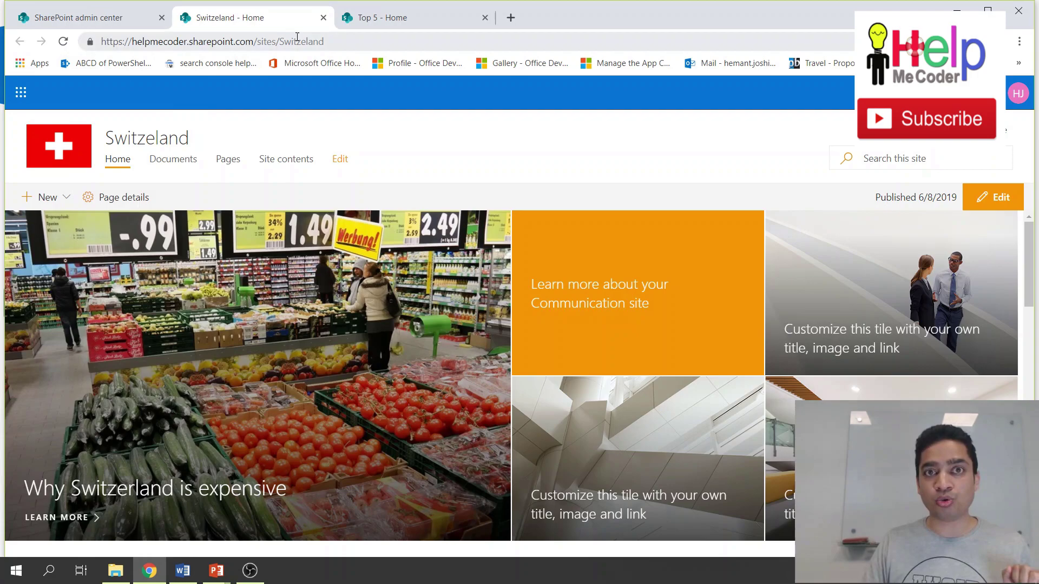
In Active sites, select only the Top 5 site and start registering it as a hub site.
click(108, 17)
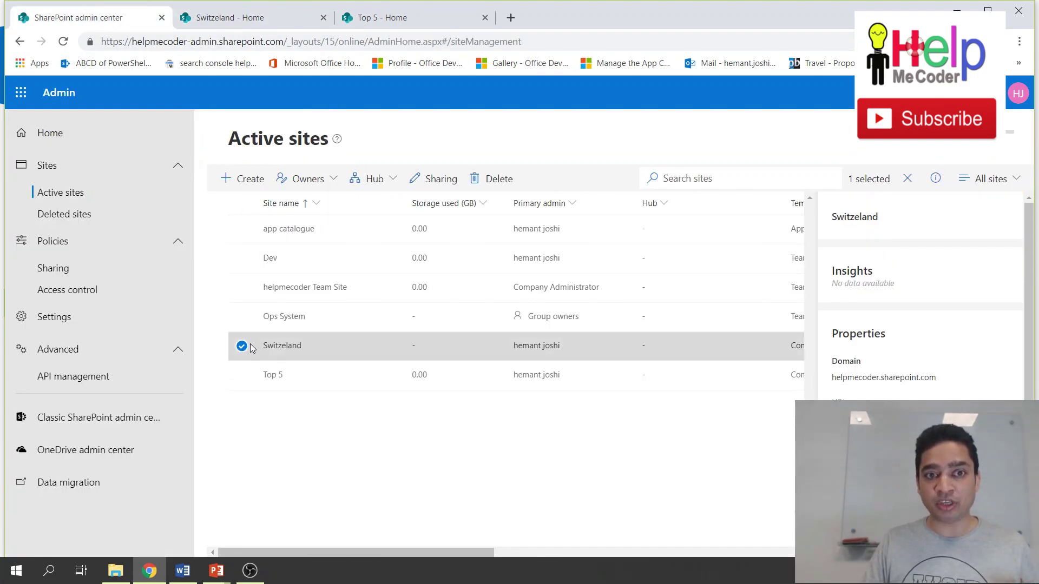
click(242, 345)
click(242, 375)
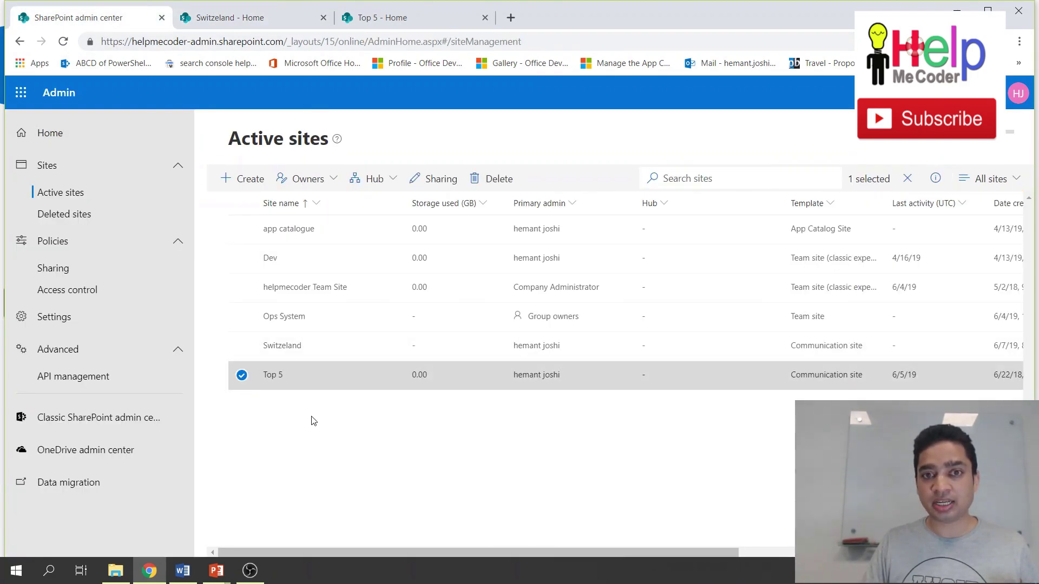
click(390, 186)
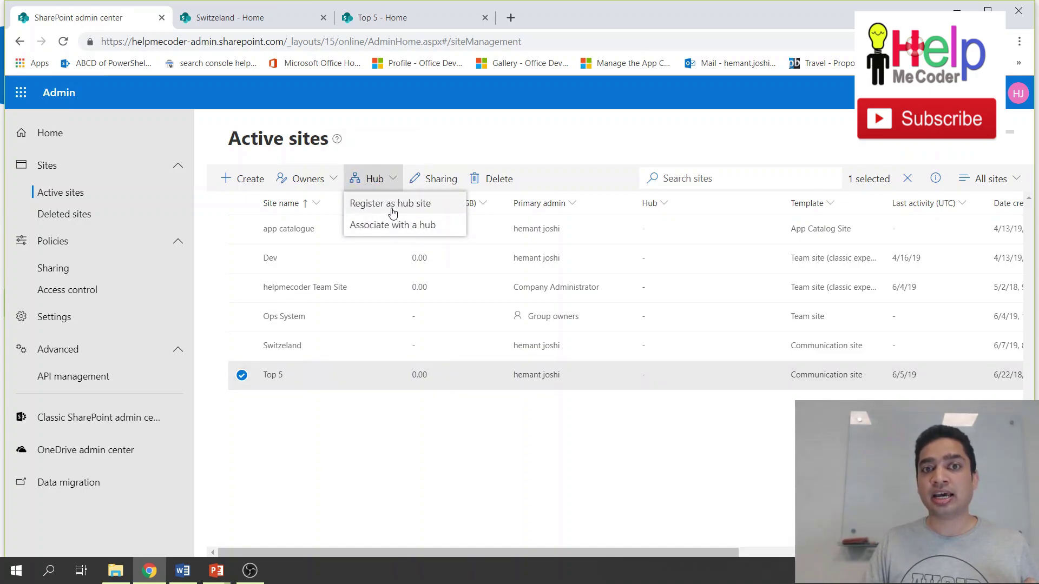
click(392, 208)
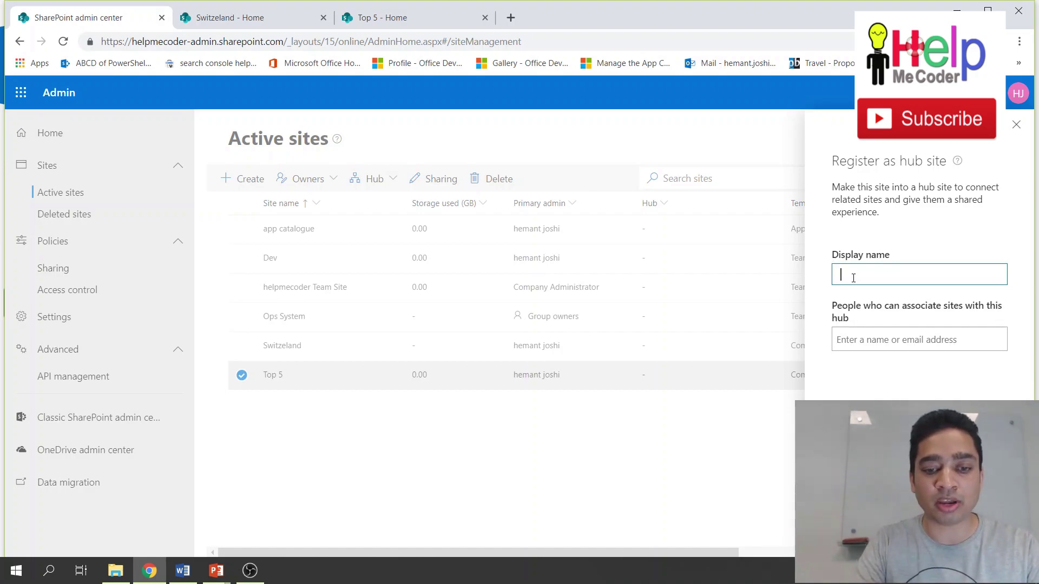
Name the hub 'Top 5', let the site admin associate sites, then select Switzerland.
text(Top 5)
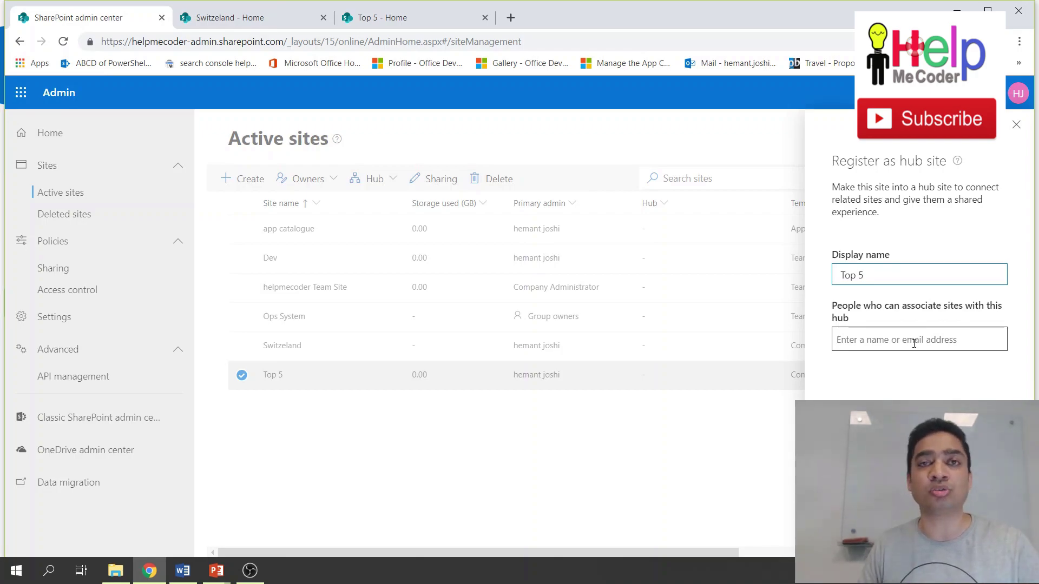
click(914, 344)
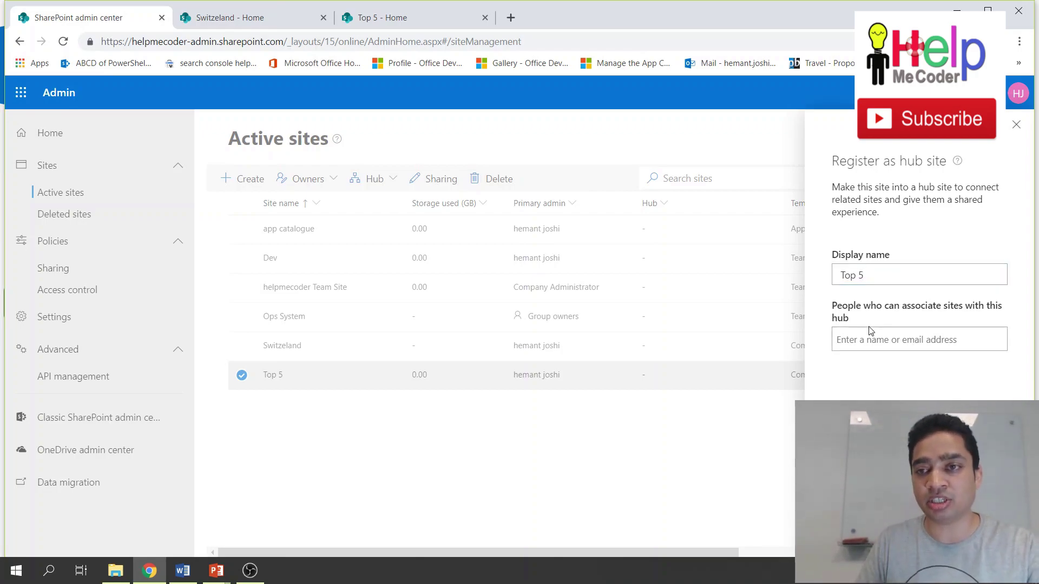
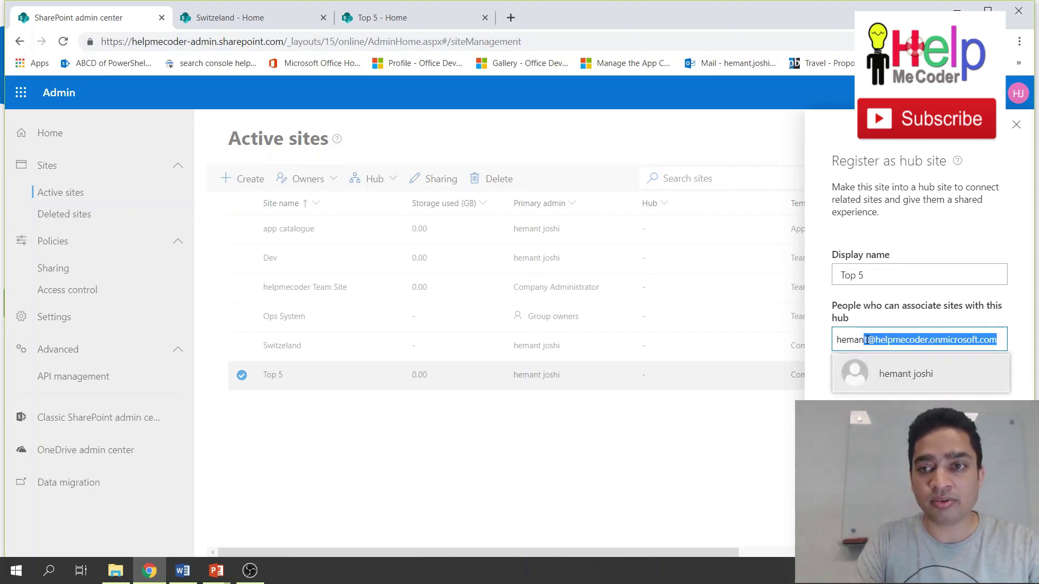
click(946, 375)
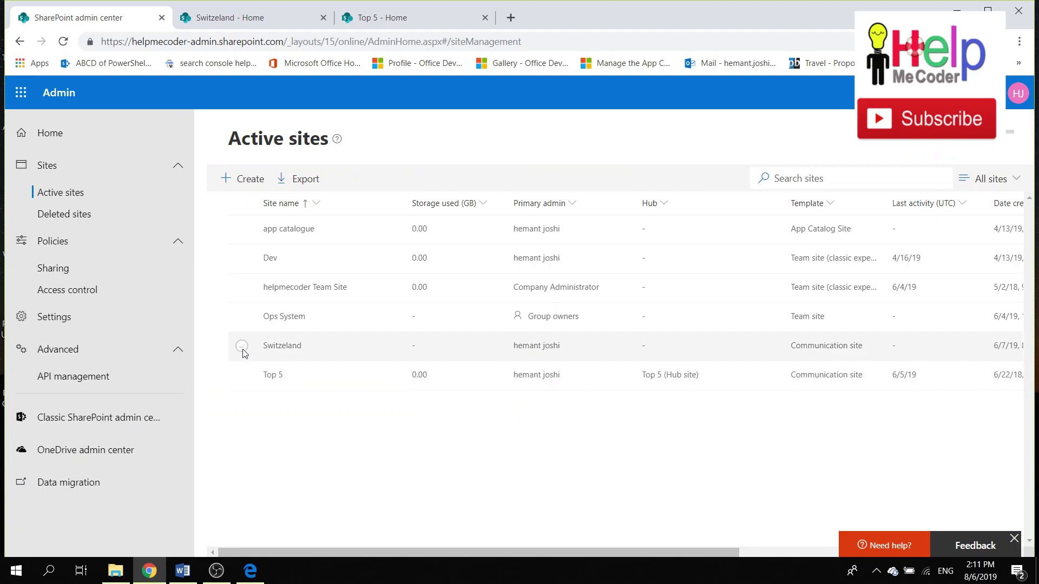
click(242, 347)
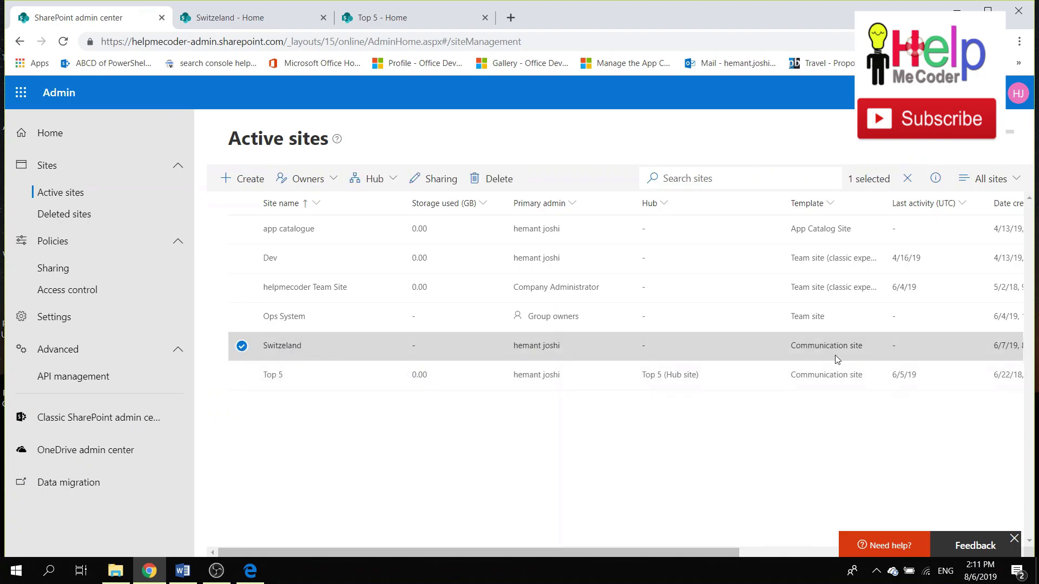
Open Switzerland's hub association panel, cancel without picking a hub, and return to its home page.
click(395, 180)
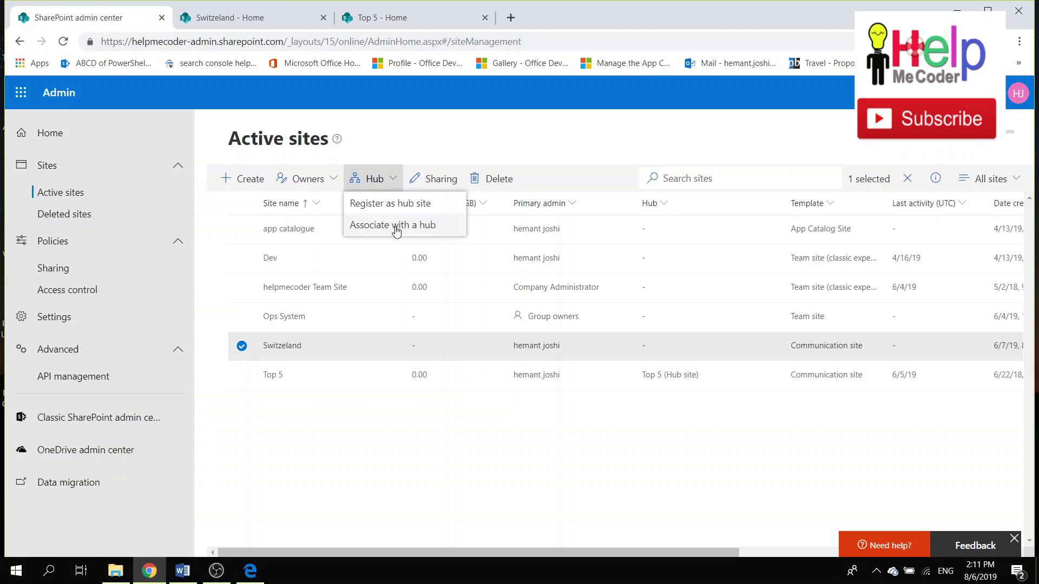
click(397, 227)
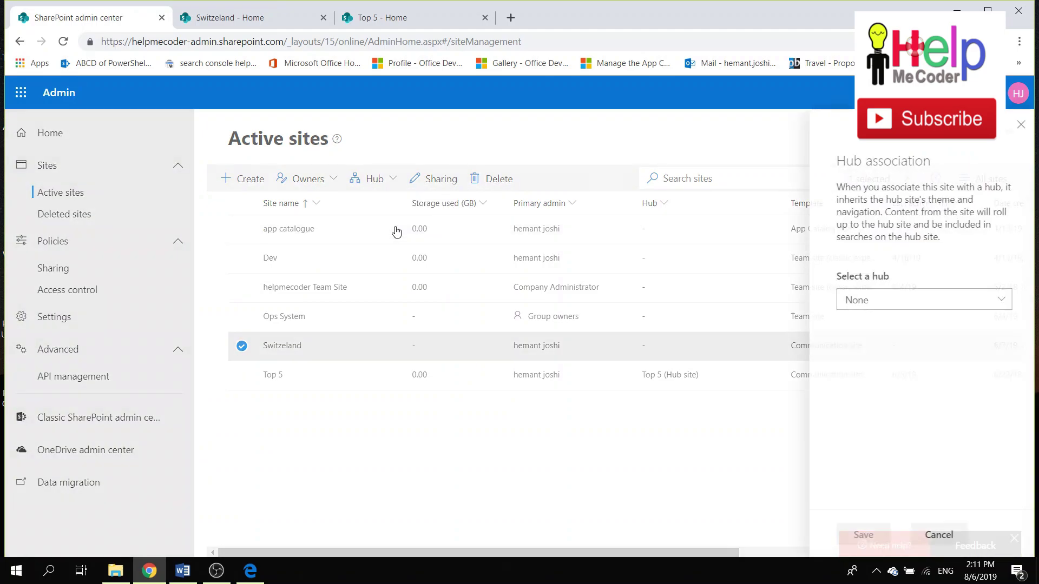
click(996, 301)
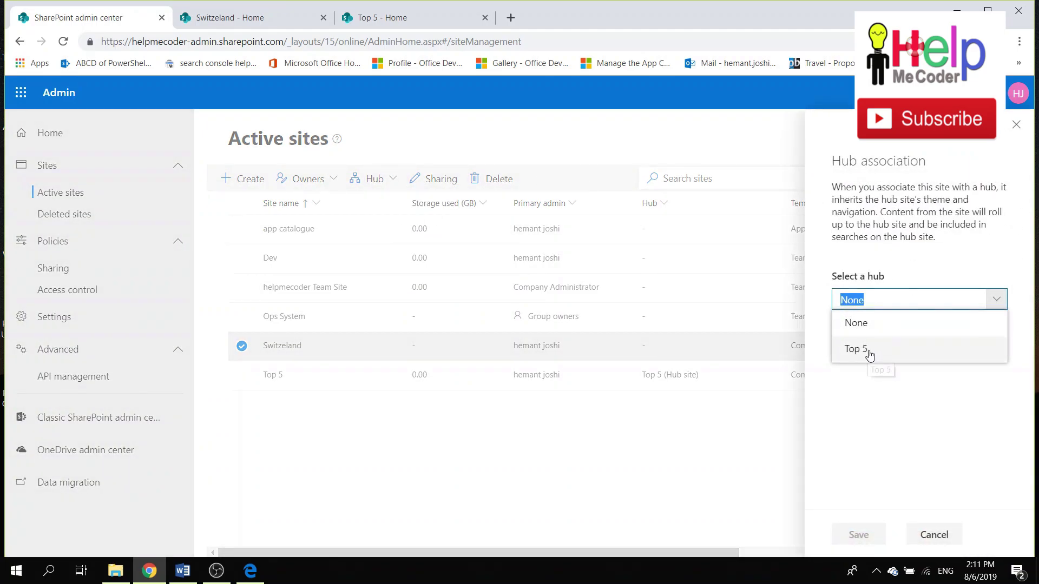
click(499, 417)
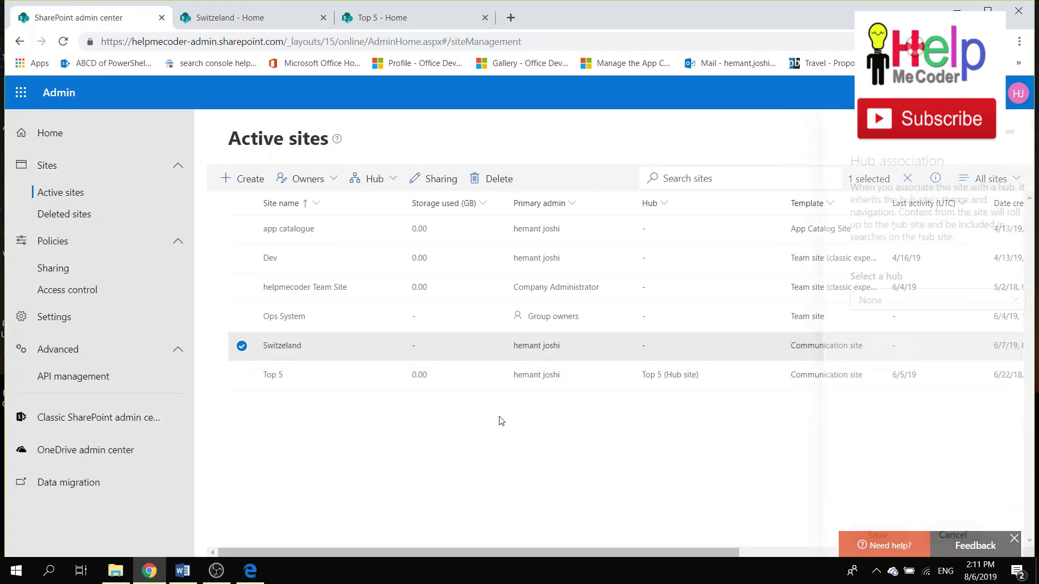
click(255, 20)
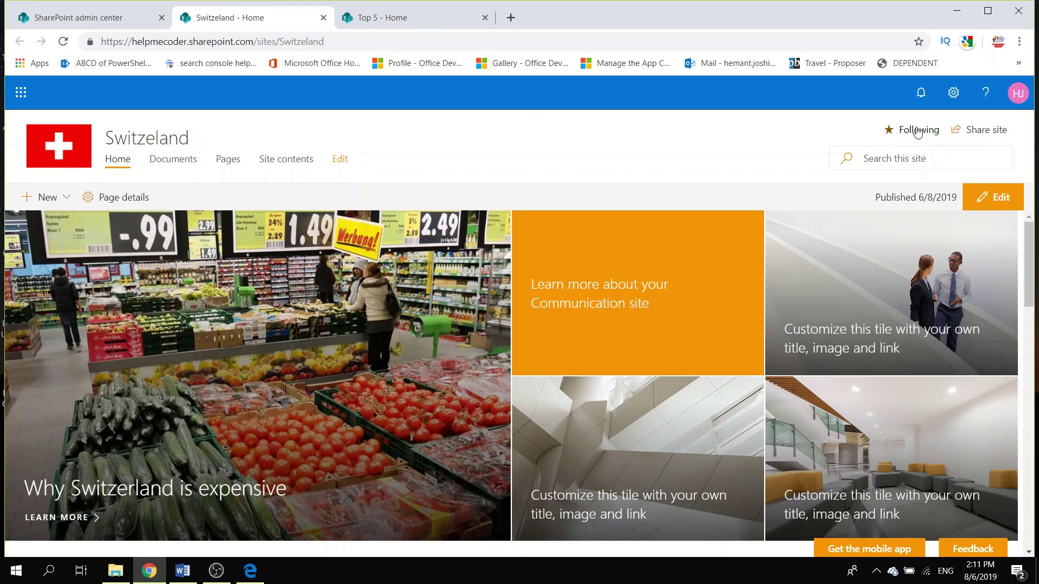
Set Switzerland's hub site association to Top 5 in Site information, save it, and return to the admin center.
click(953, 95)
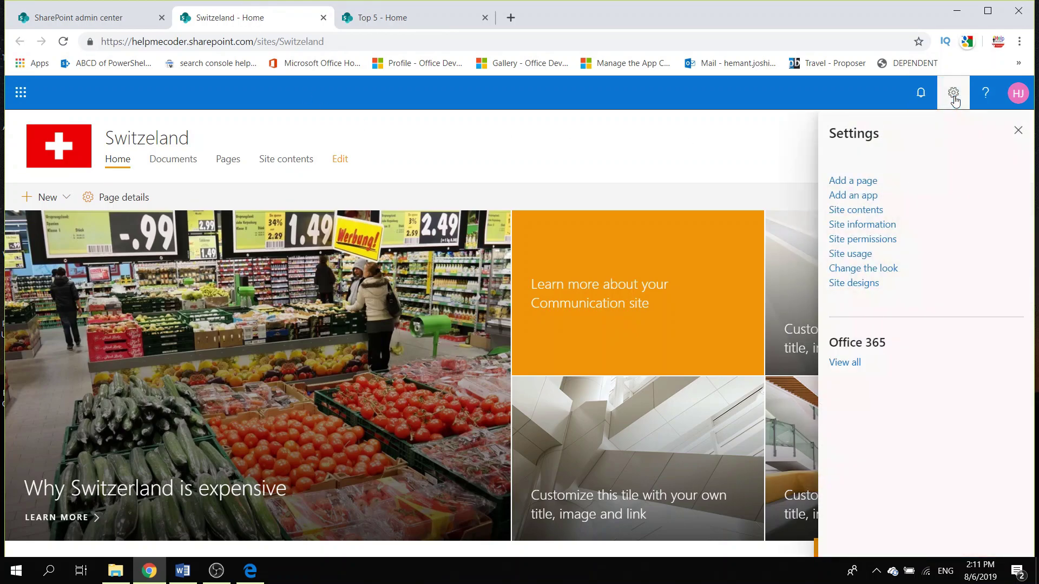
click(863, 230)
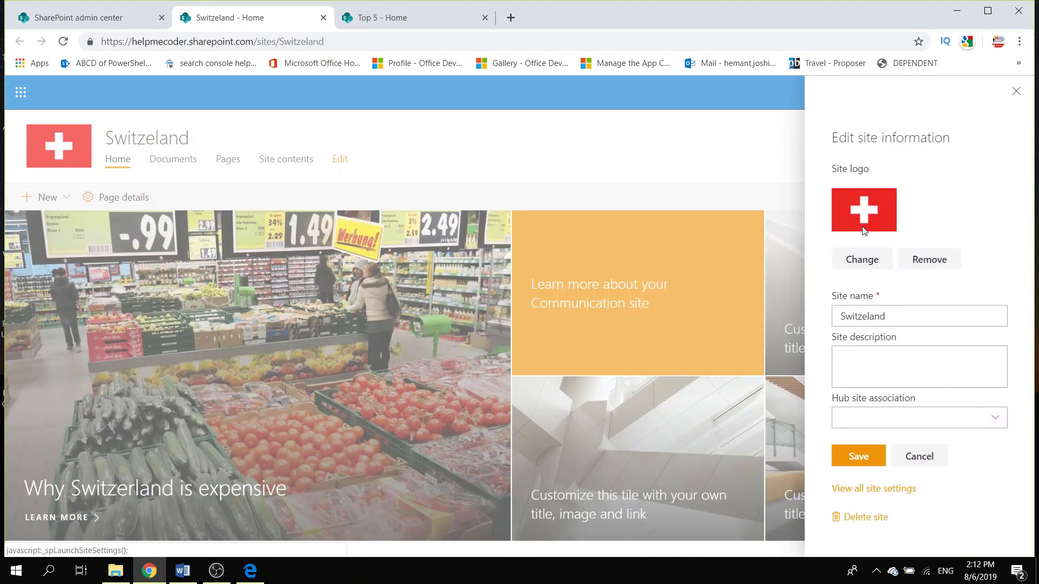
click(882, 418)
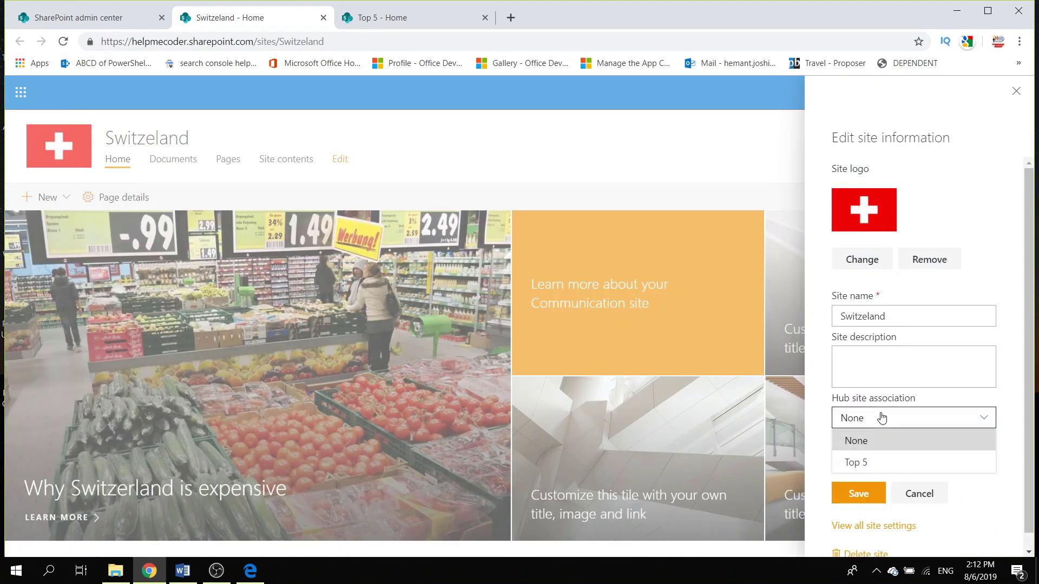
click(879, 470)
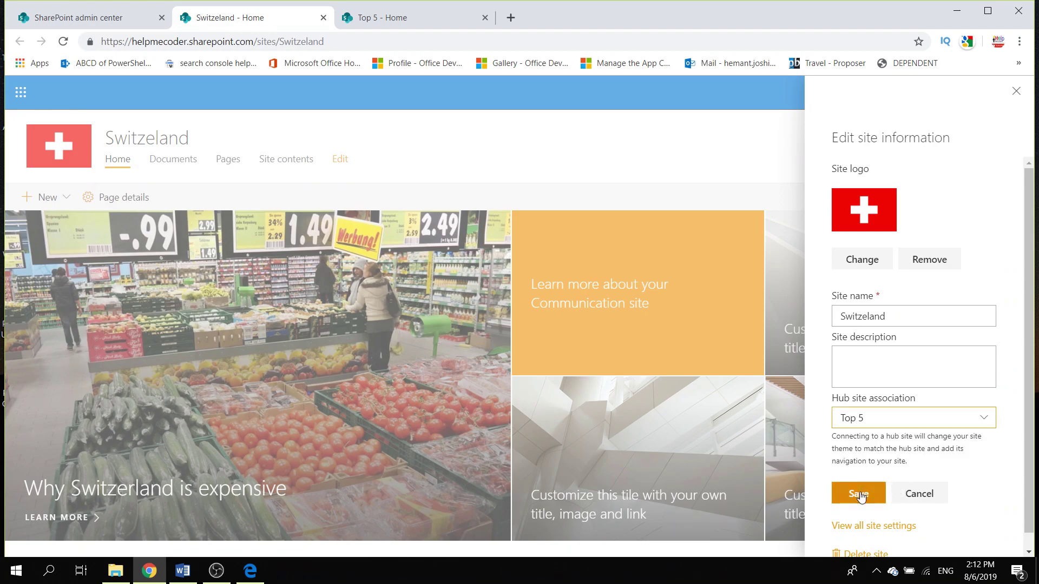
click(860, 494)
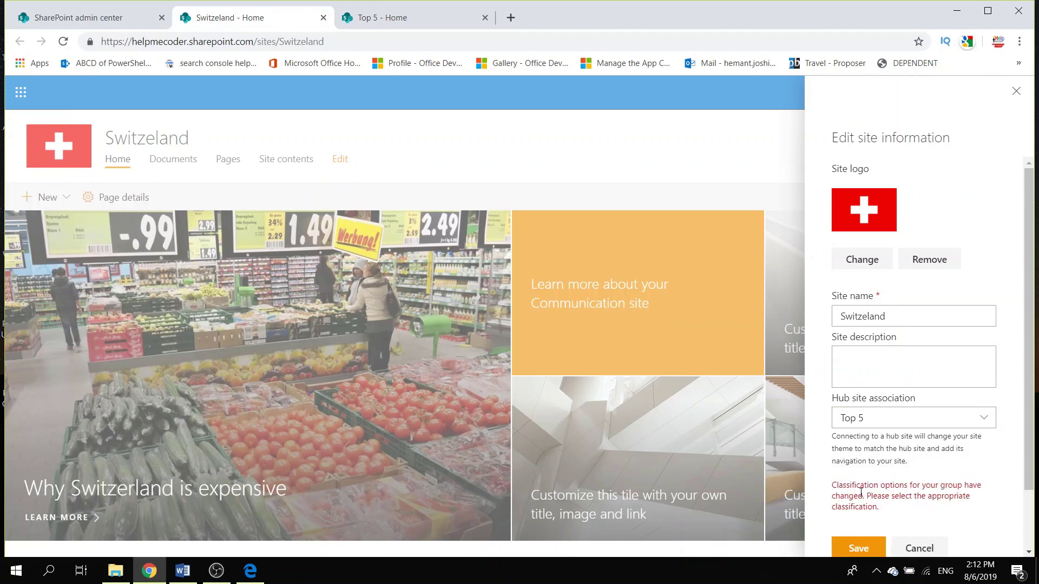
click(860, 549)
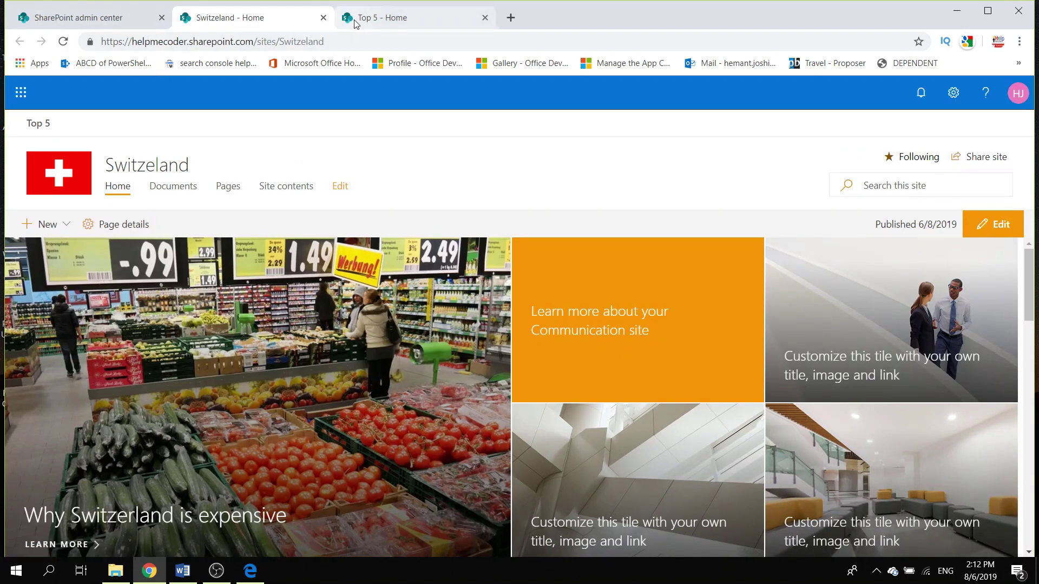
click(152, 18)
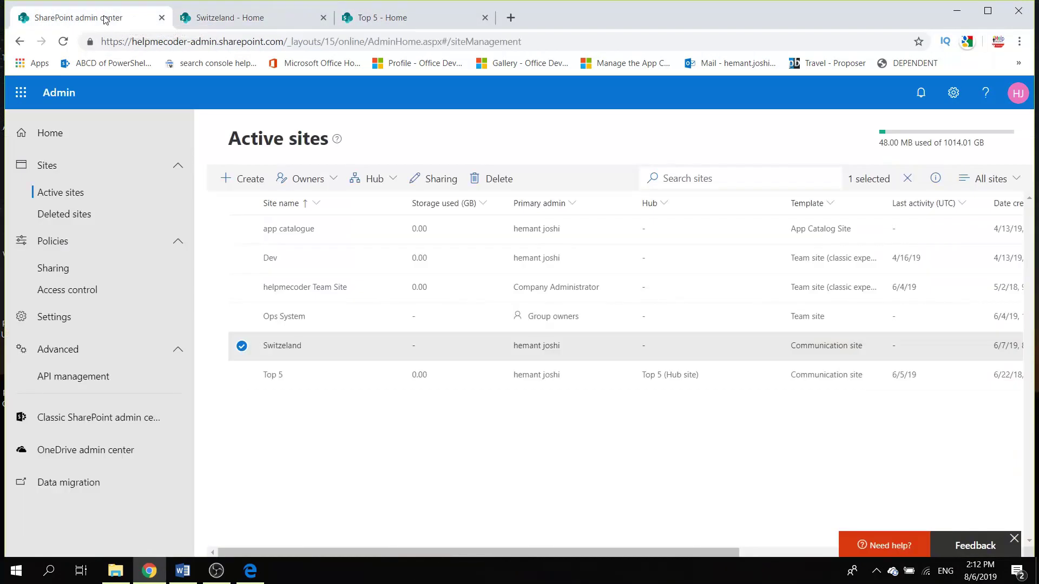
Reload the Active sites list, then return to the Switzeland site page.
click(63, 47)
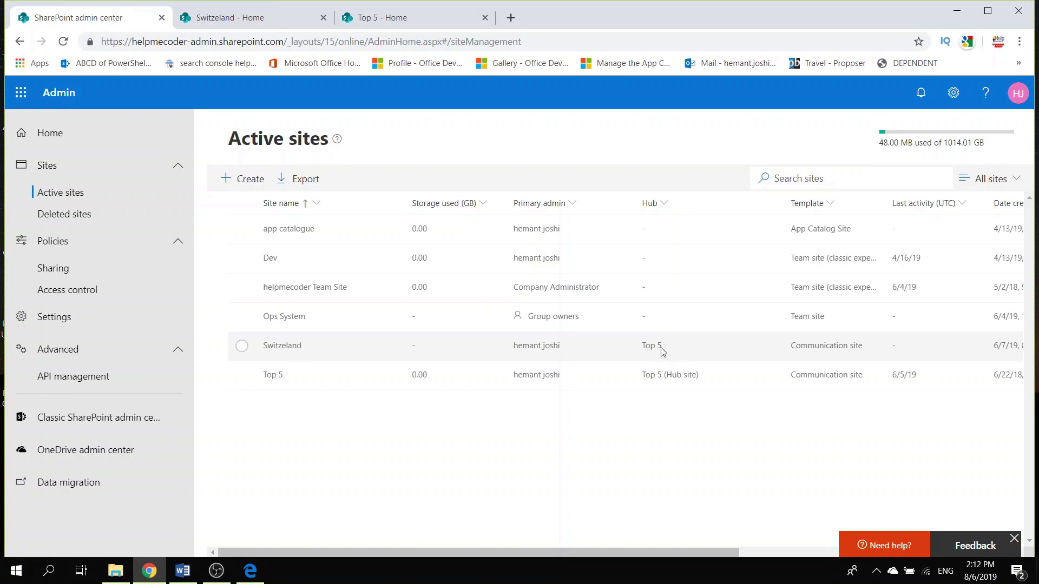
click(293, 11)
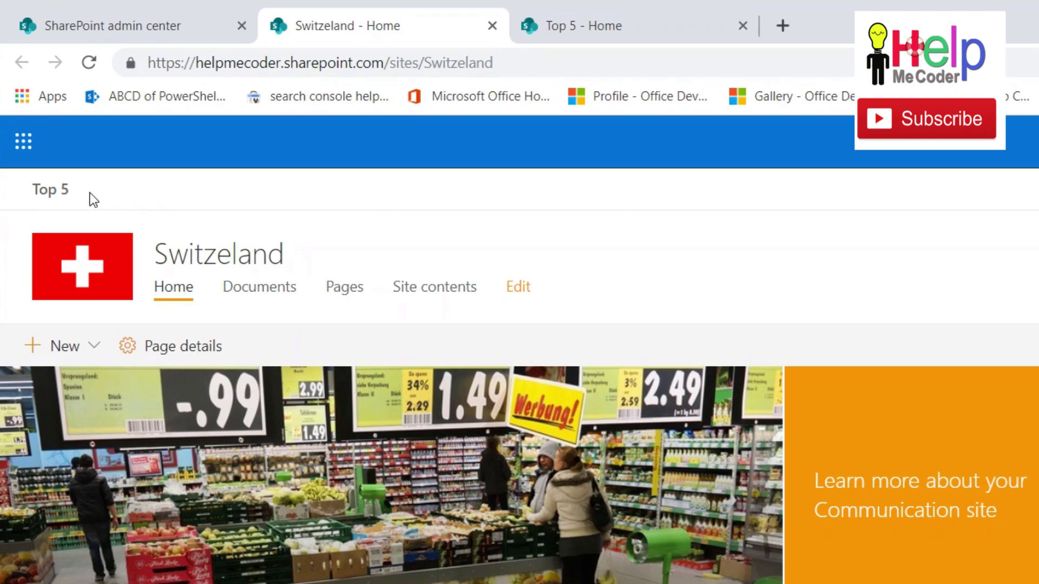
On the Top 5 site, add a new URL-type link to the hub navigation.
click(63, 194)
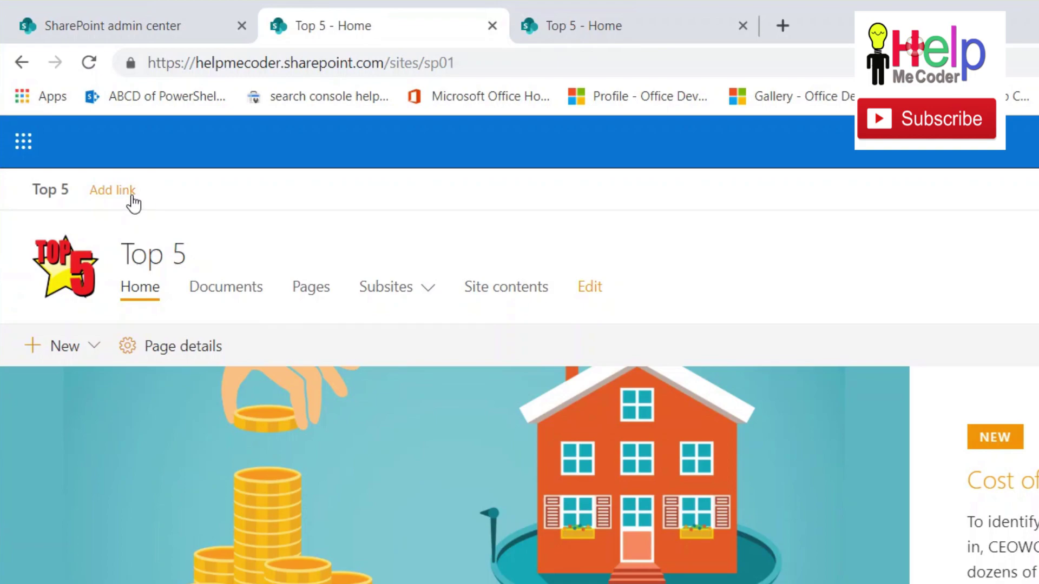
click(22, 64)
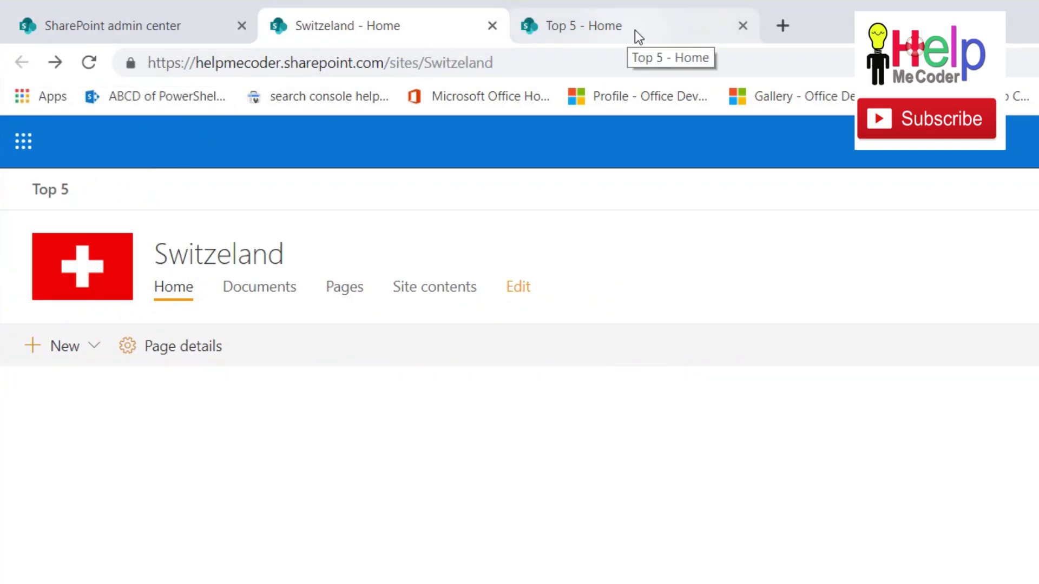
click(635, 30)
click(124, 193)
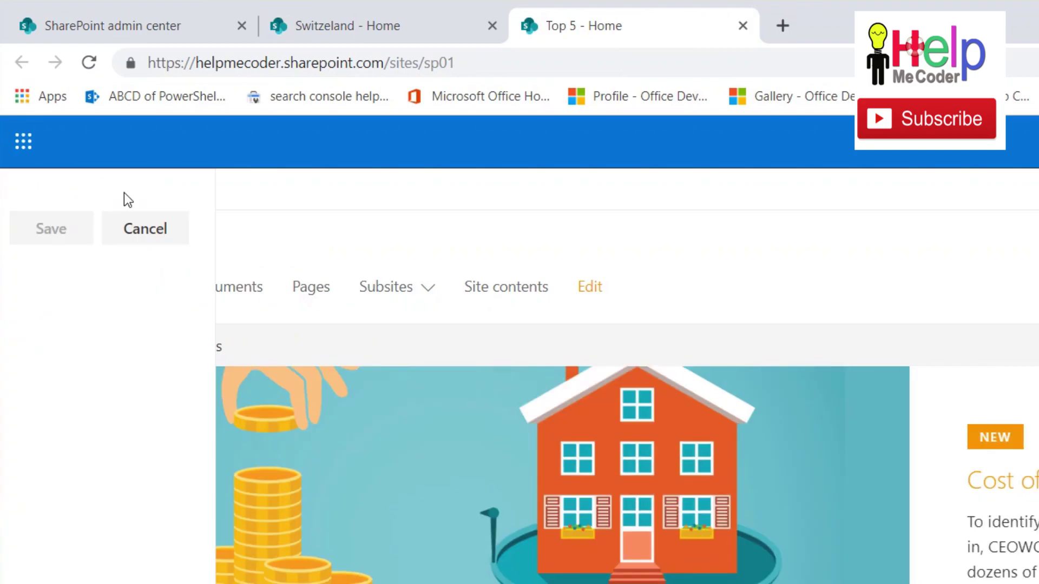
click(124, 192)
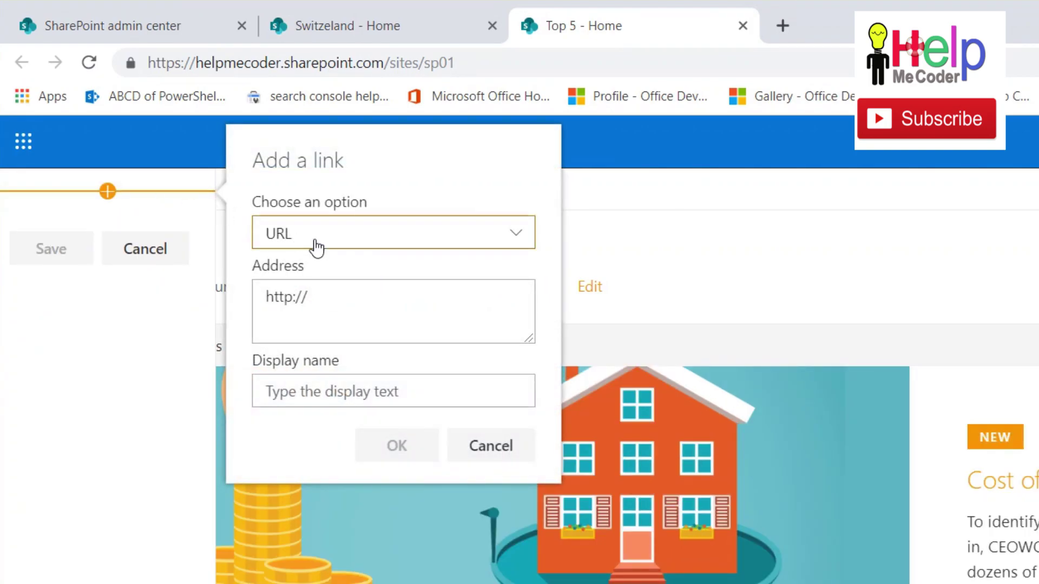
click(317, 248)
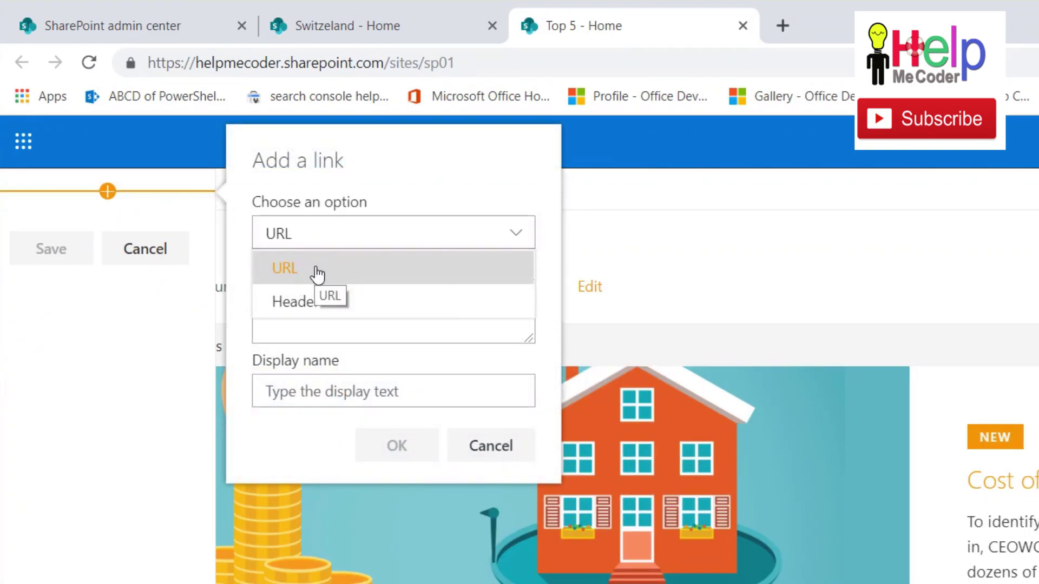
click(317, 269)
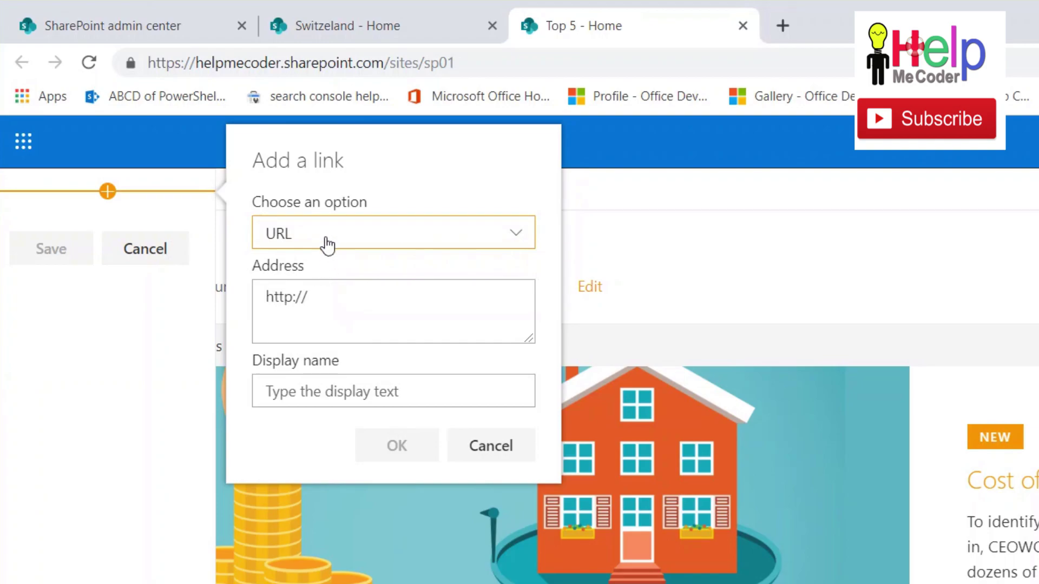
Copy the Switzeland site's address and paste it as the link's address.
click(350, 27)
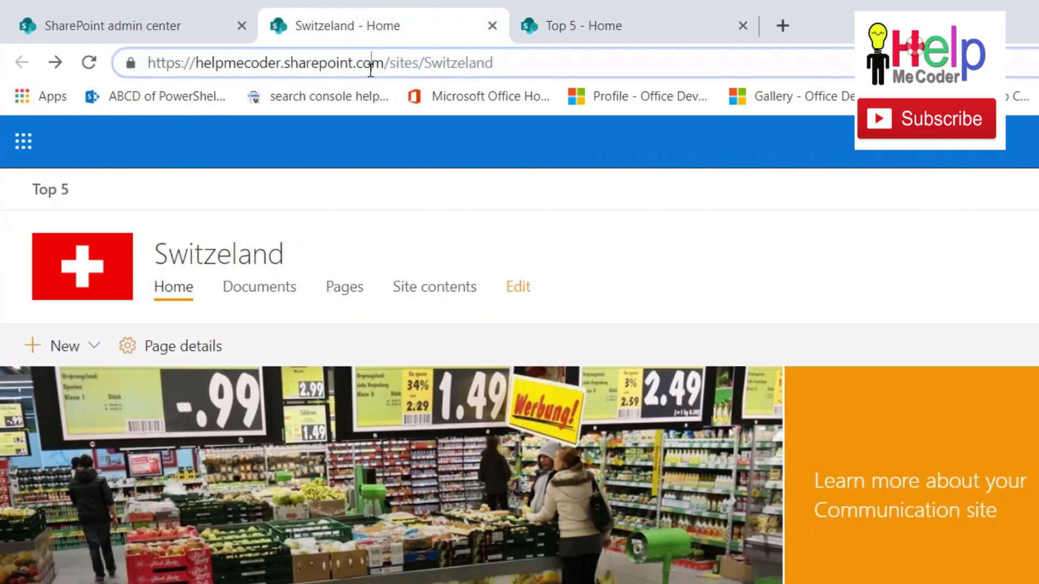
click(369, 69)
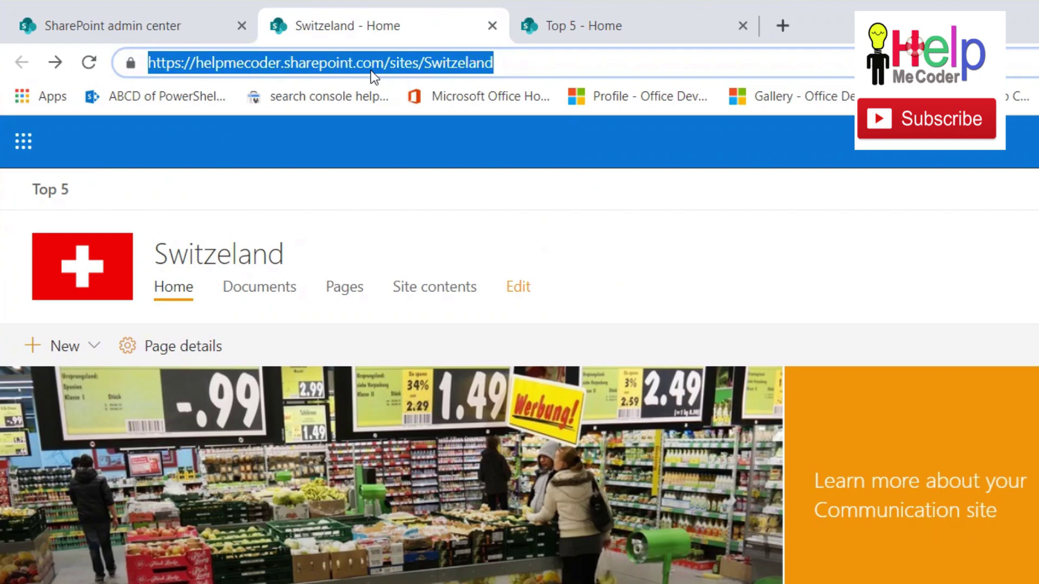
click(629, 24)
click(352, 305)
key(ctrl+a)
text(https://hhelpmecoder.sharepoint.com/sites/Switzeland)
click(298, 298)
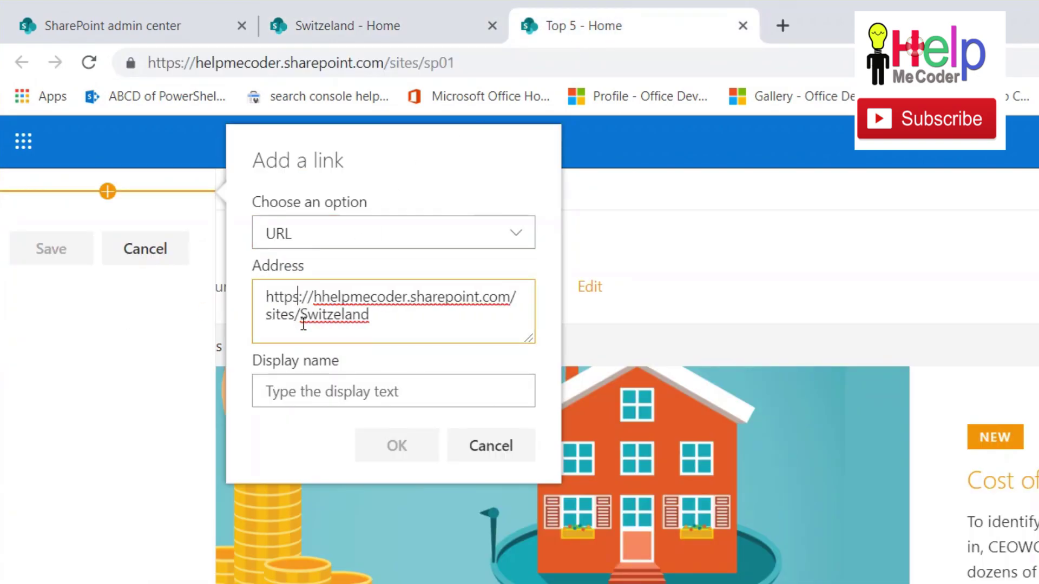
Give the link the display name 'Switzerland', confirm it, and save the hub navigation.
click(393, 395)
text(Switzerlan)
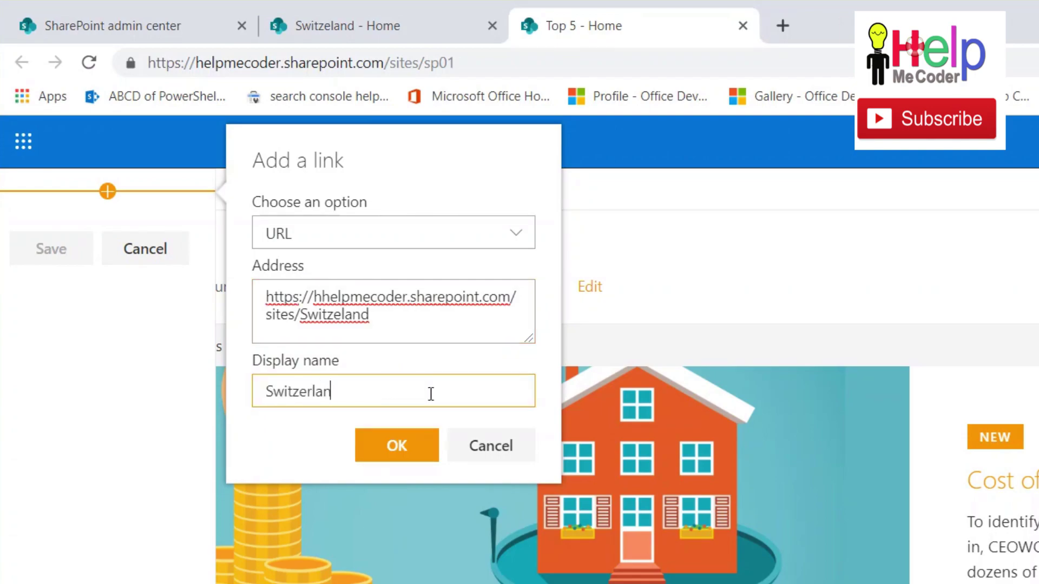
text(d)
click(360, 433)
click(397, 464)
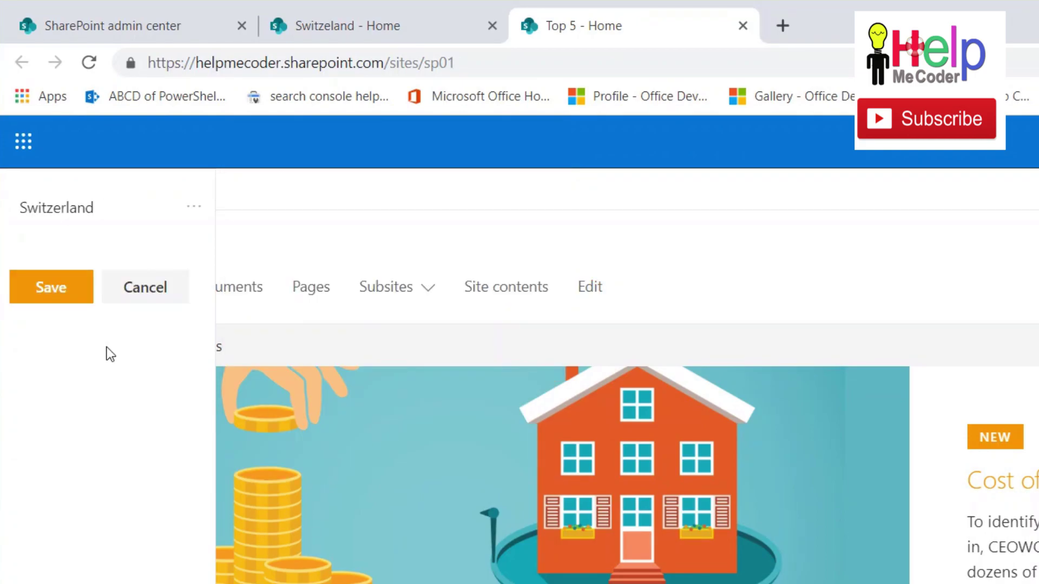
click(74, 299)
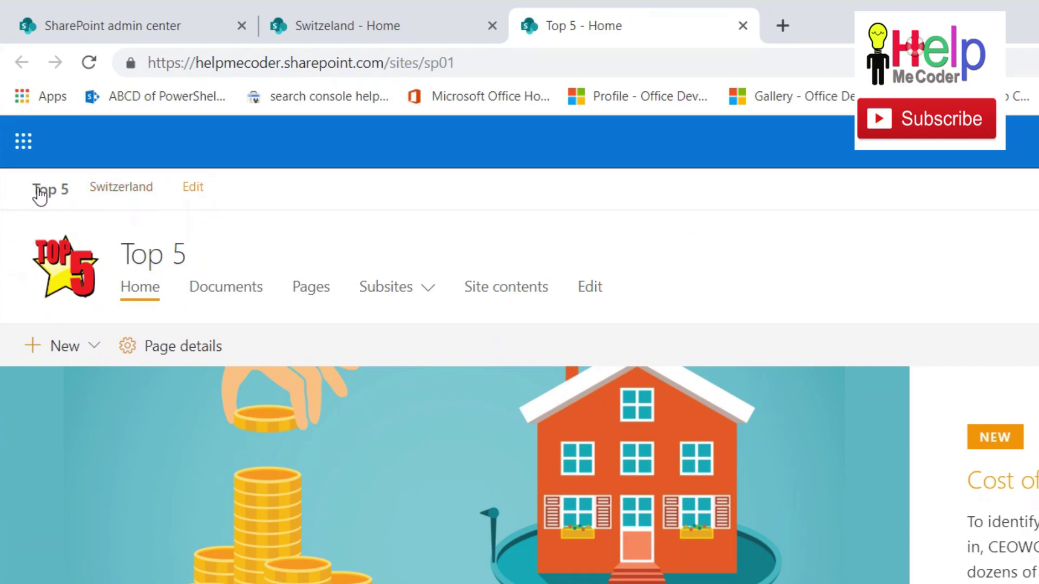
Reload the Switzeland site to see the new Switzerland link, then return to the Top 5 site.
click(296, 31)
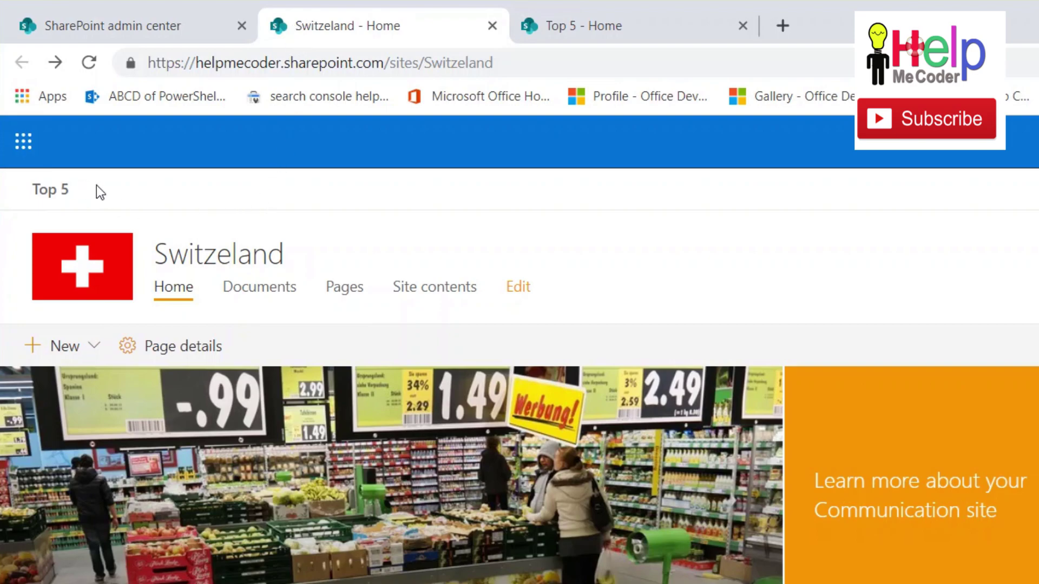
click(90, 63)
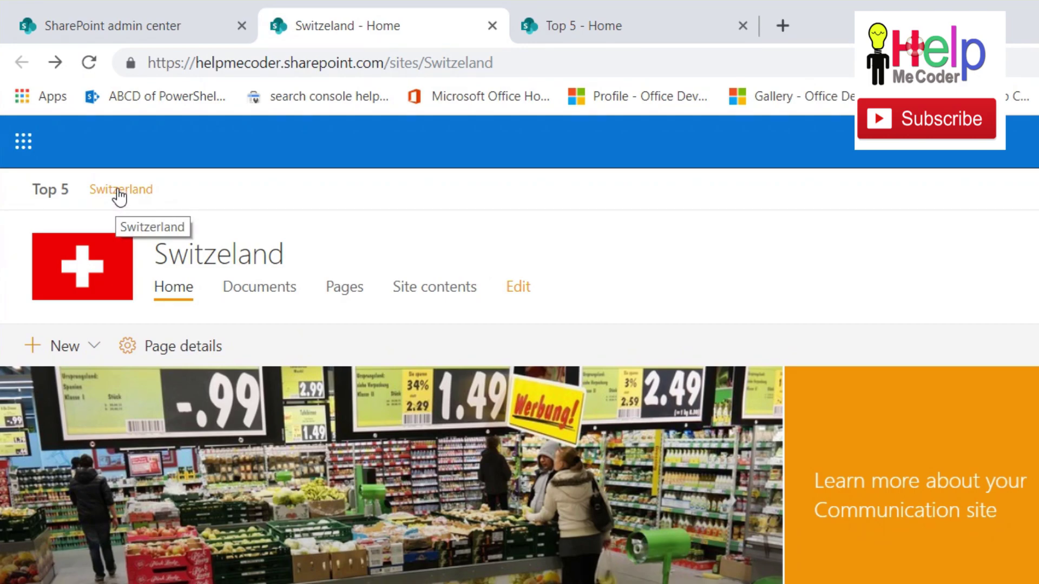
click(593, 21)
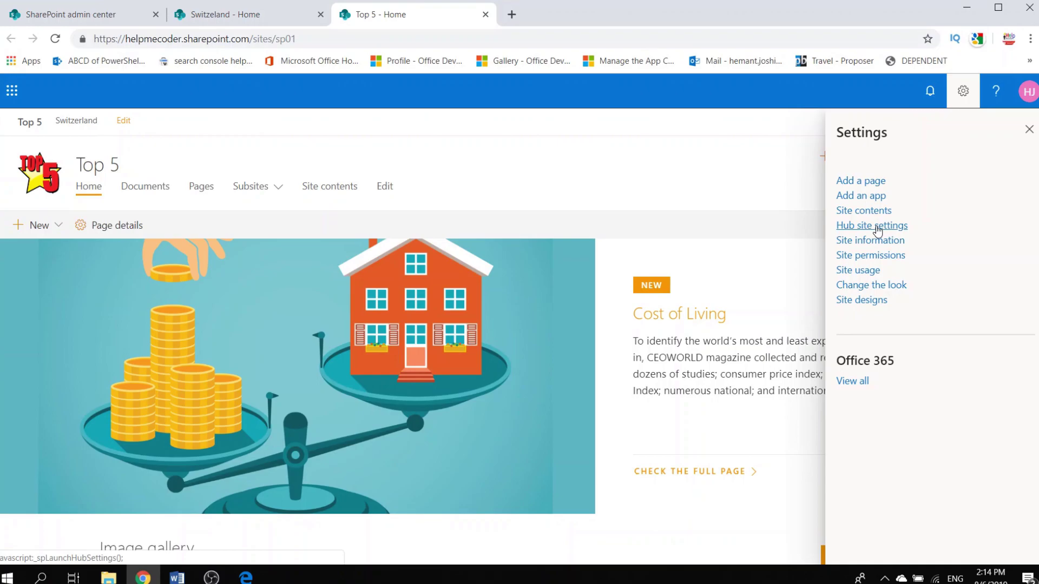
Upload top5.png as the hub navigation logo, save it, and reload the Switzeland site.
click(878, 231)
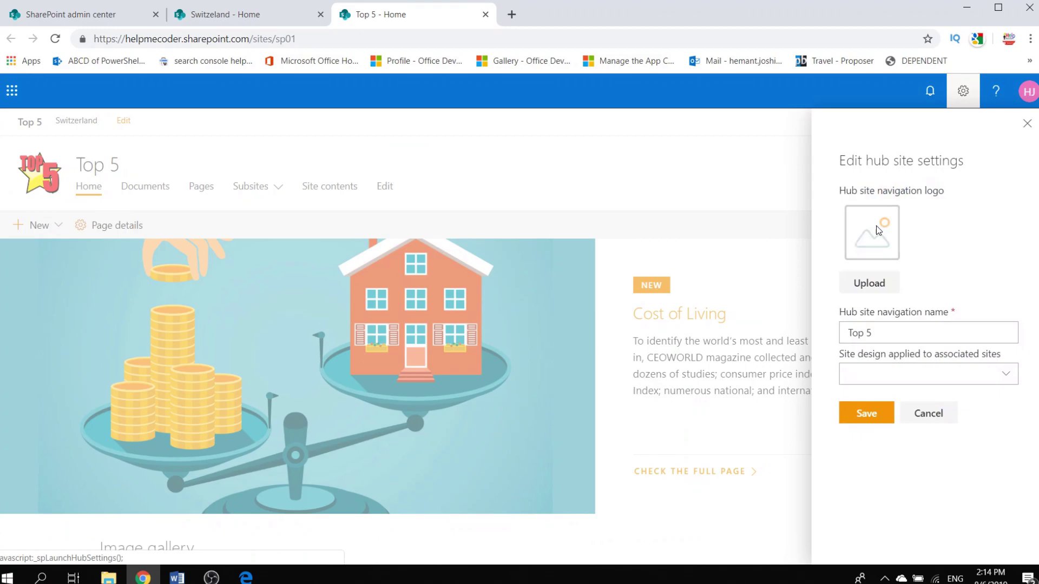
click(870, 285)
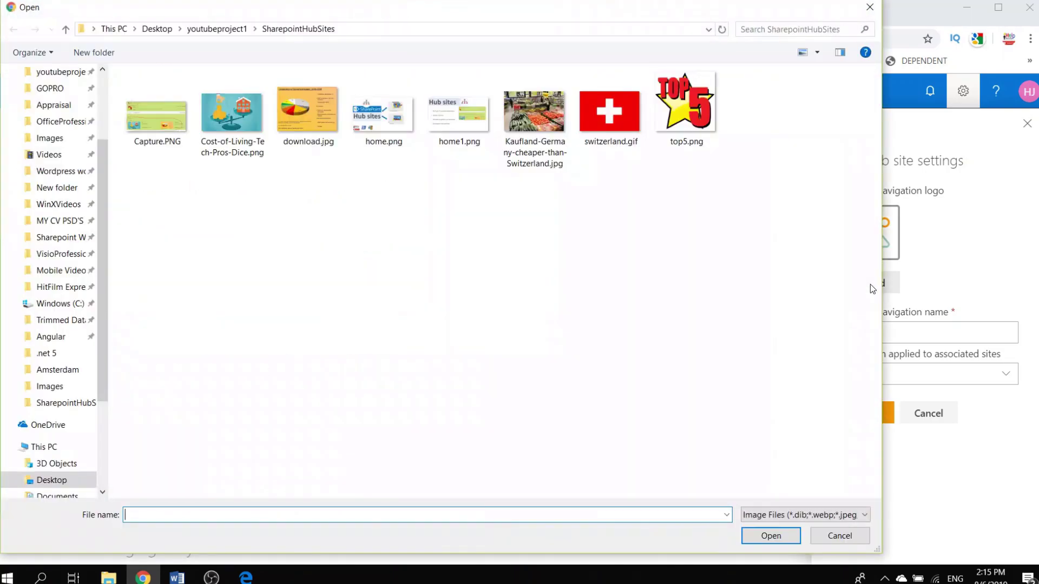
click(683, 110)
double_click(683, 109)
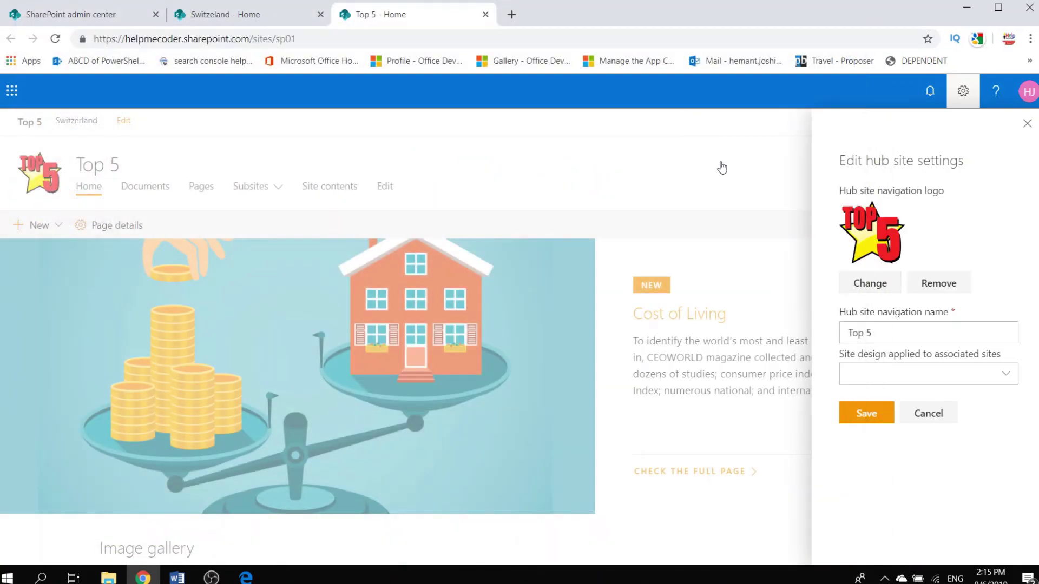
click(863, 417)
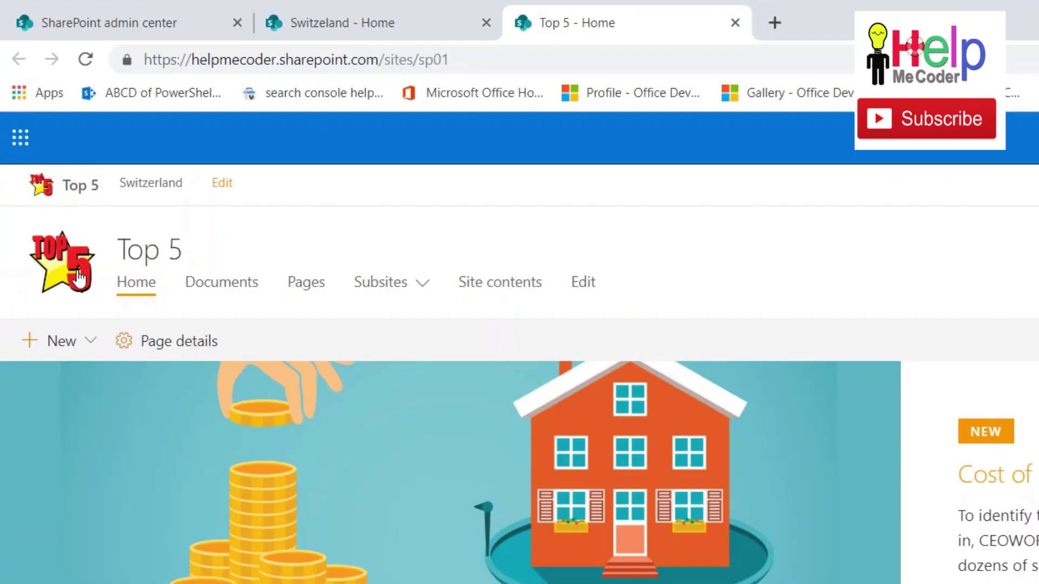
click(285, 9)
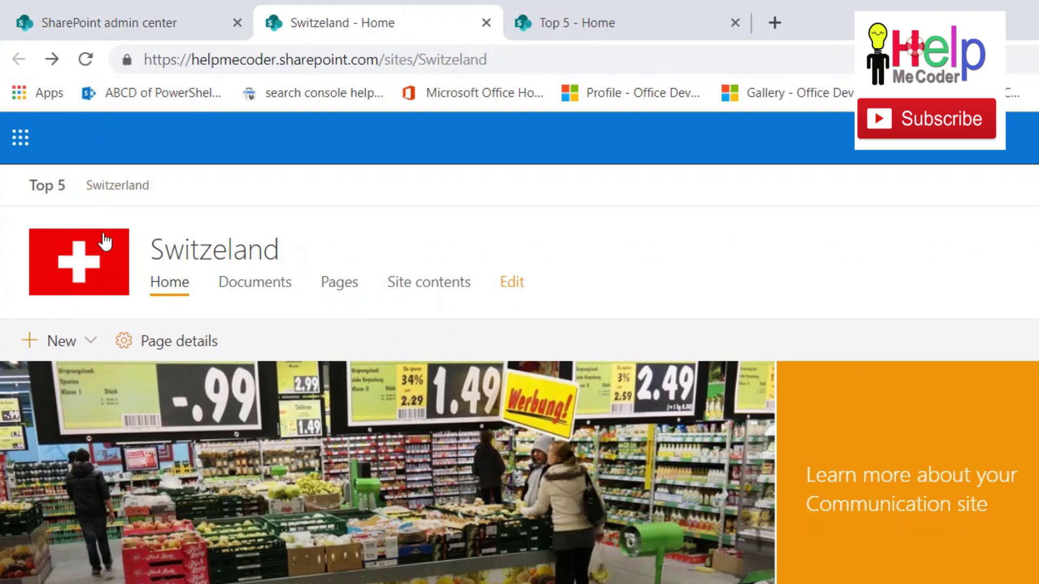
click(85, 59)
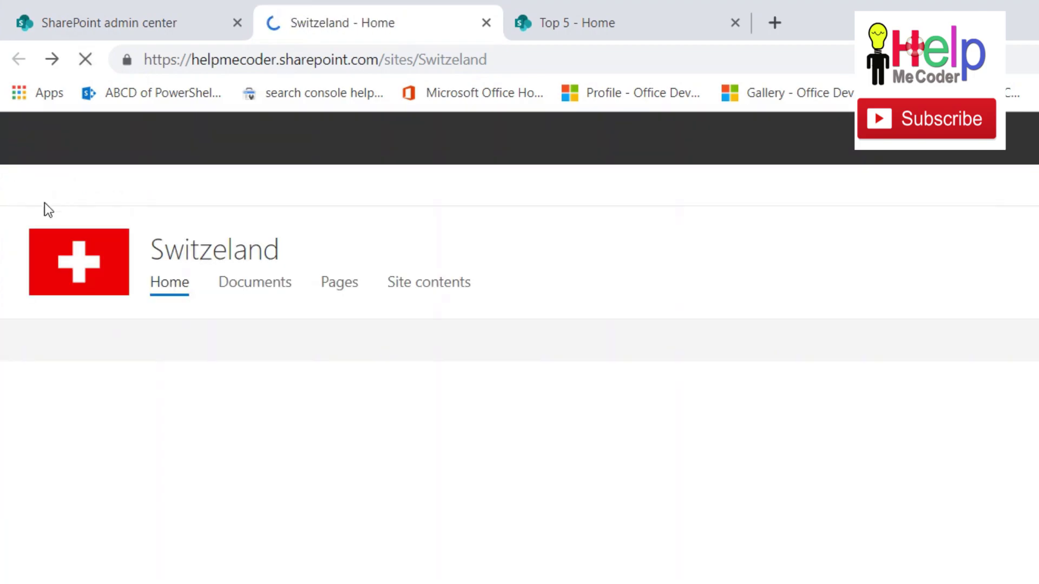
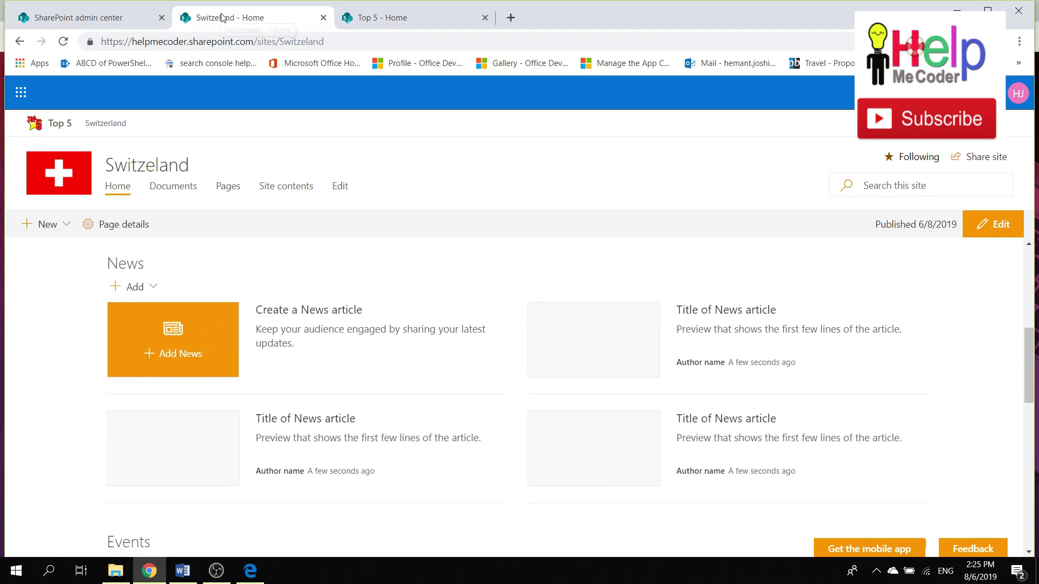
Check the Top 5 hub's News lists only its own post, then start a Switzerland news post.
click(392, 17)
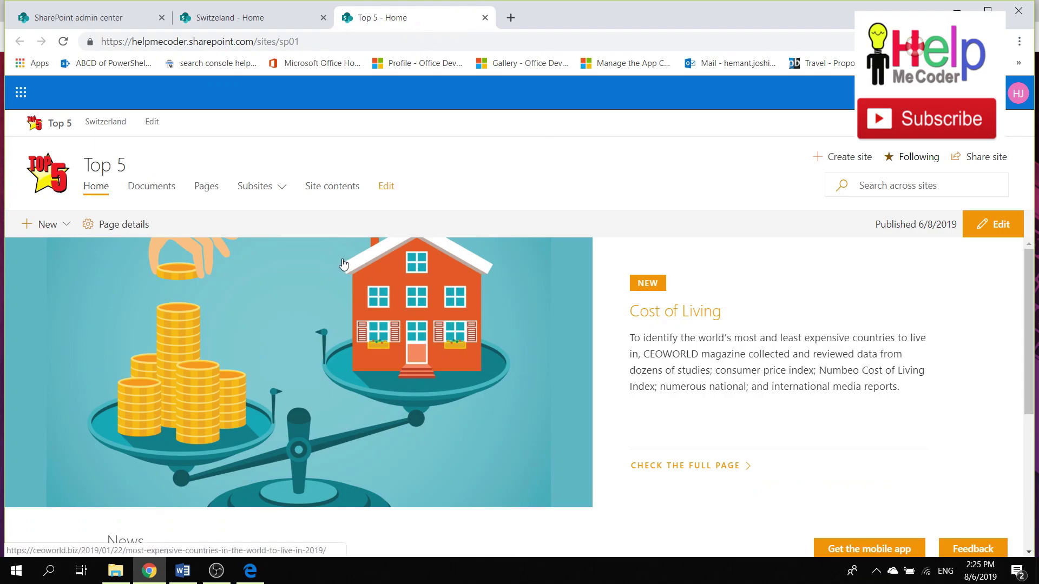
scroll(343, 263, down, 5)
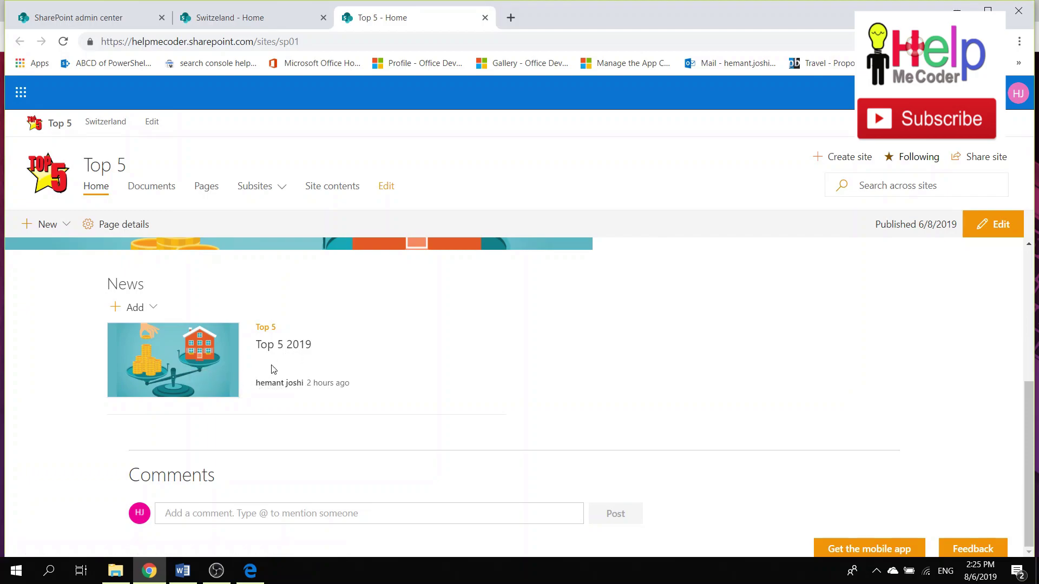
click(240, 19)
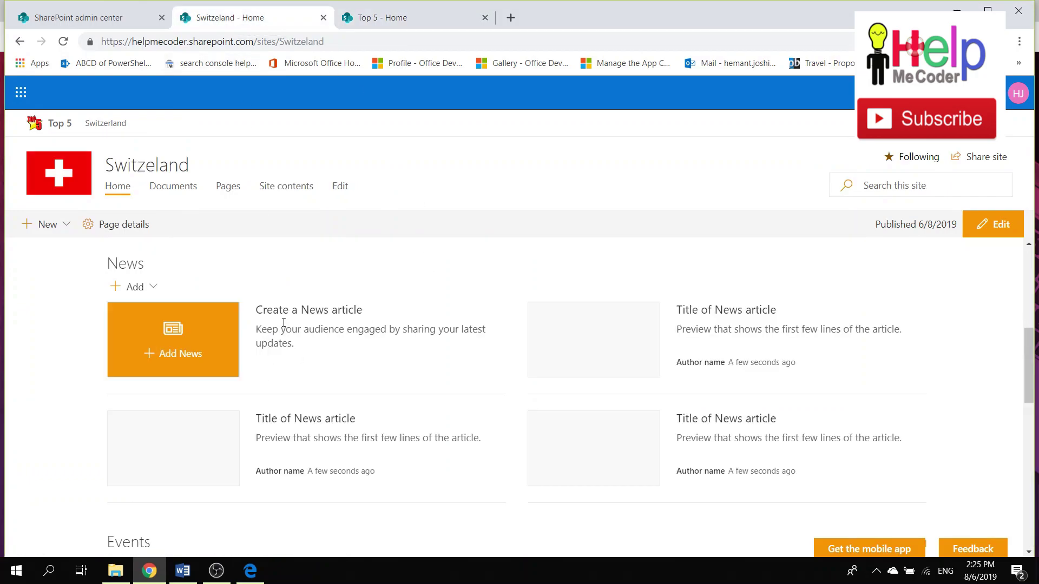
click(176, 340)
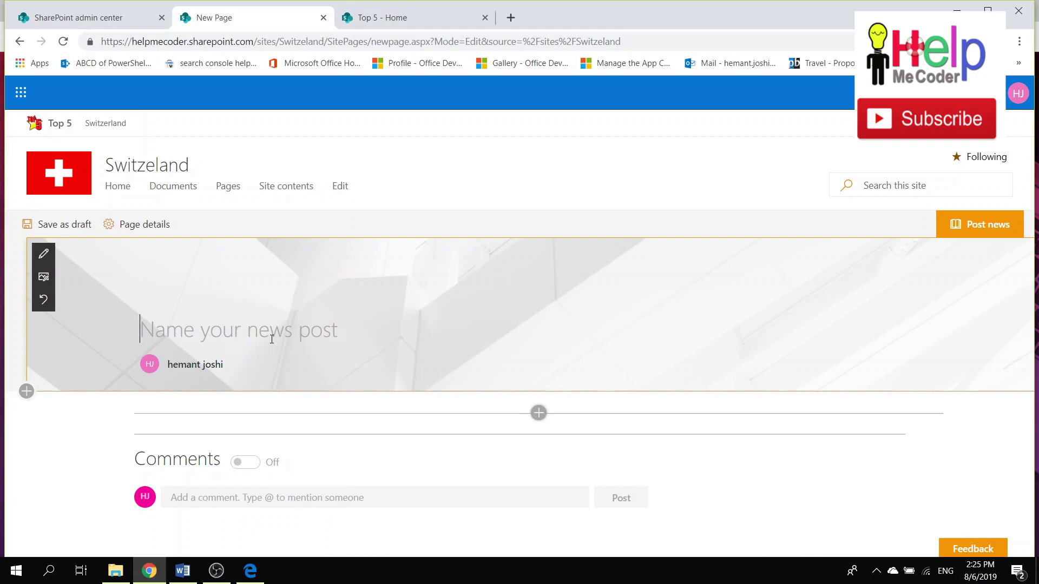
Title the news post 'Why Switz is costly' and bring up its banner image choices.
text(Wh)
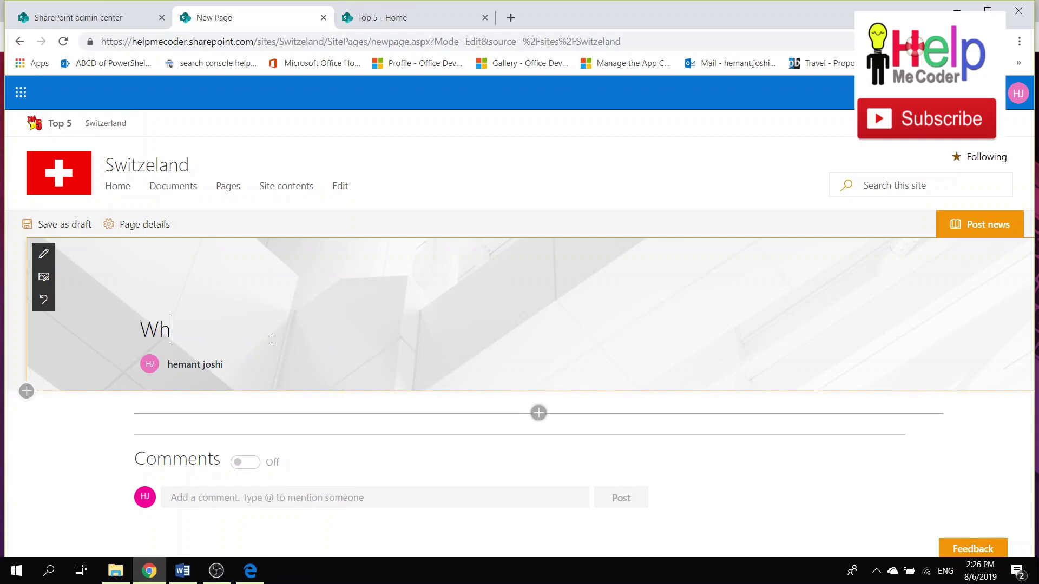
text(y Switx)
key(BackSpace)
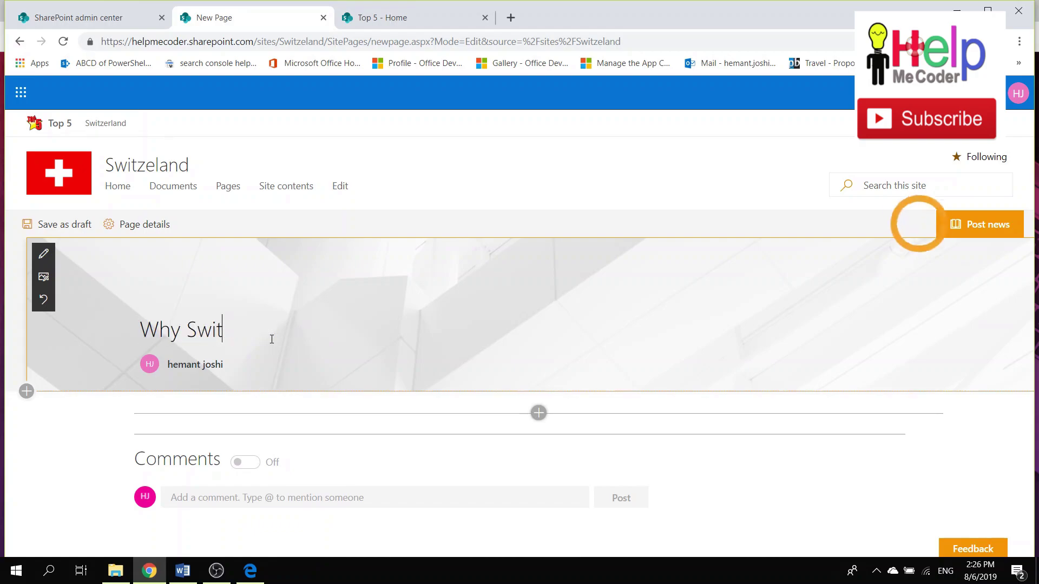
text(z is c)
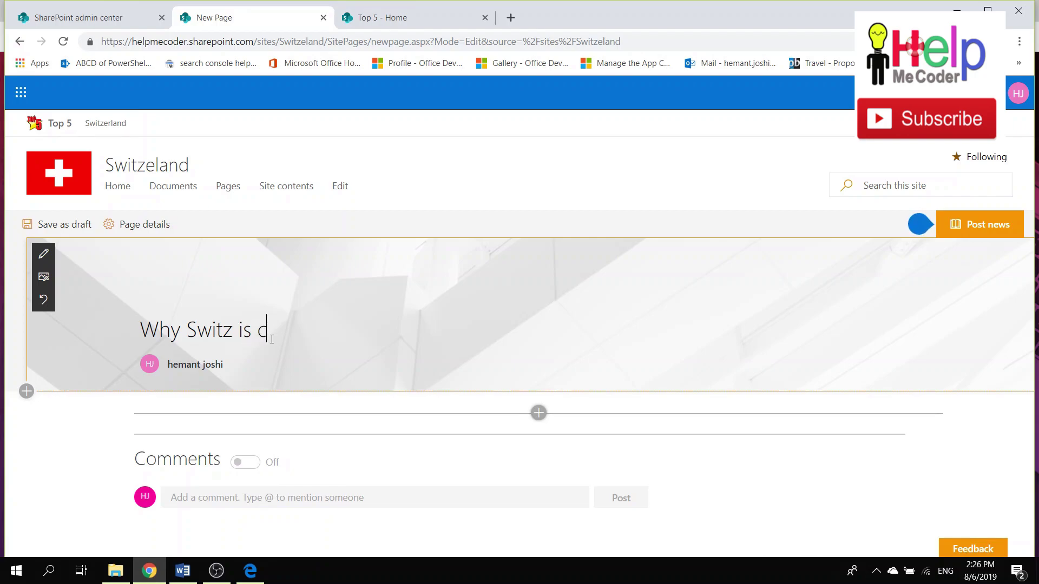
text(ostly)
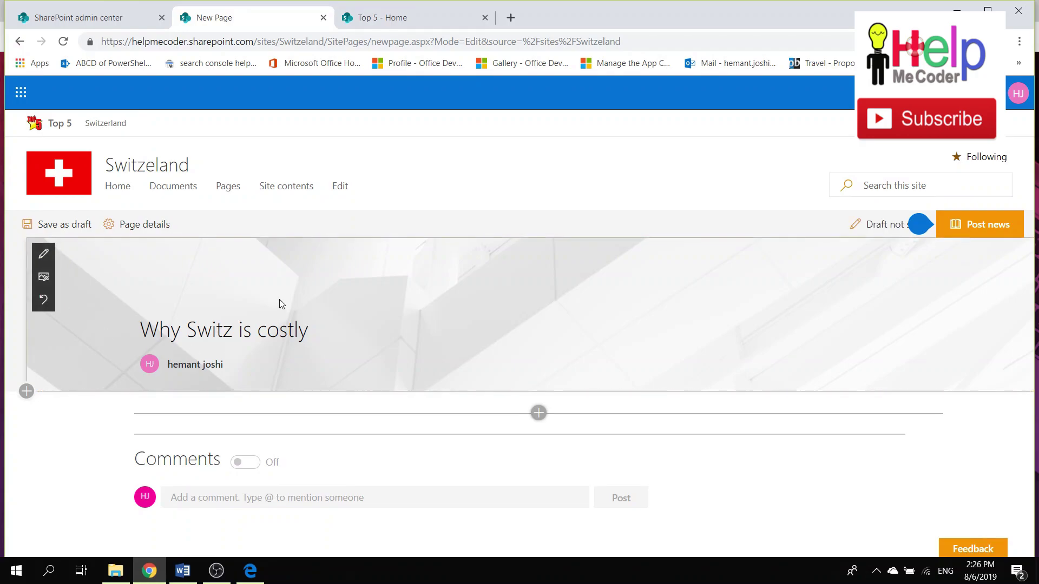
click(44, 277)
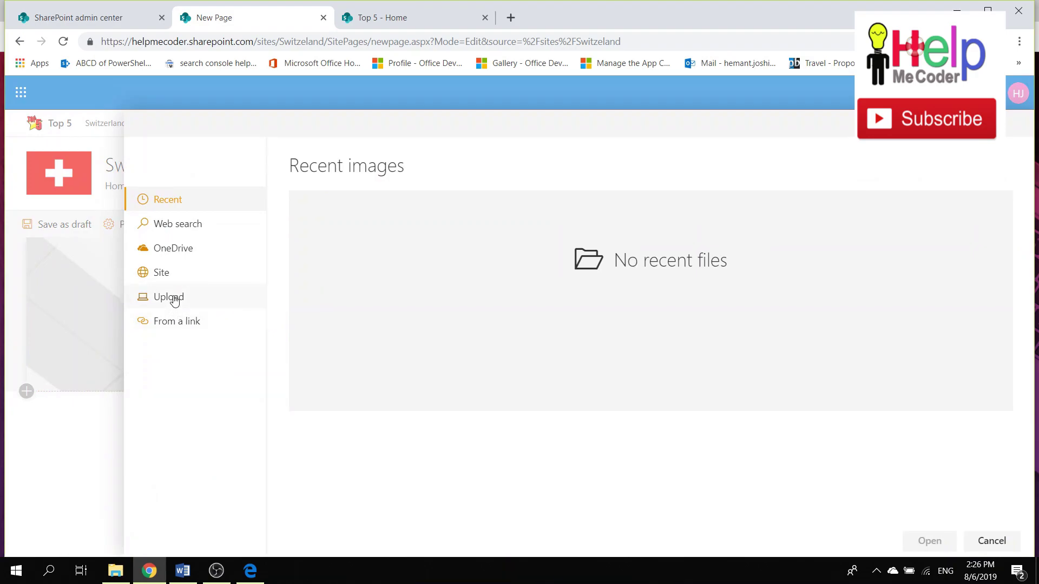
Upload download.jpg as the pie-chart banner and post the 'Why Switz is costly' news.
click(174, 297)
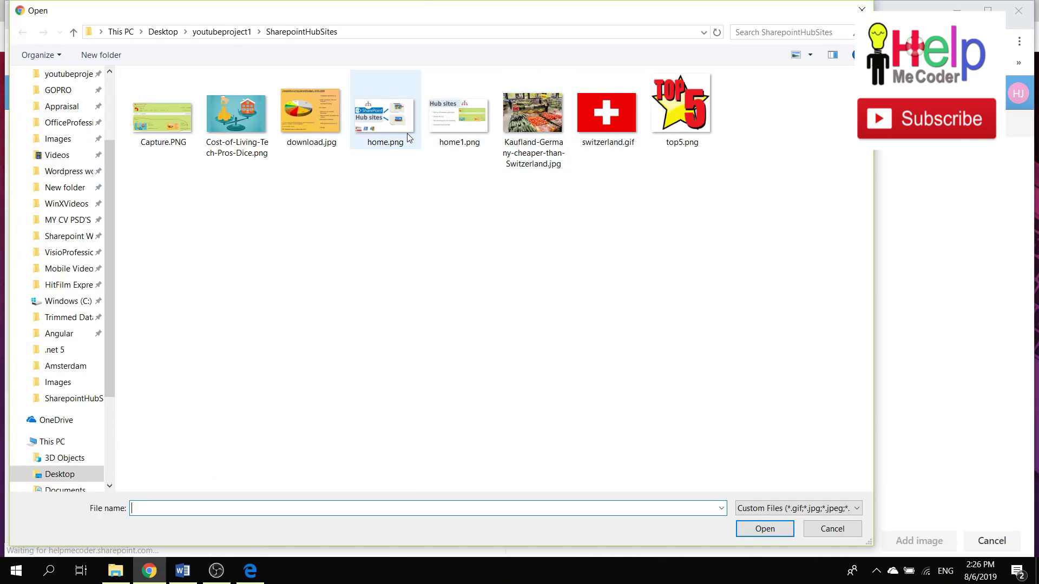
double_click(316, 130)
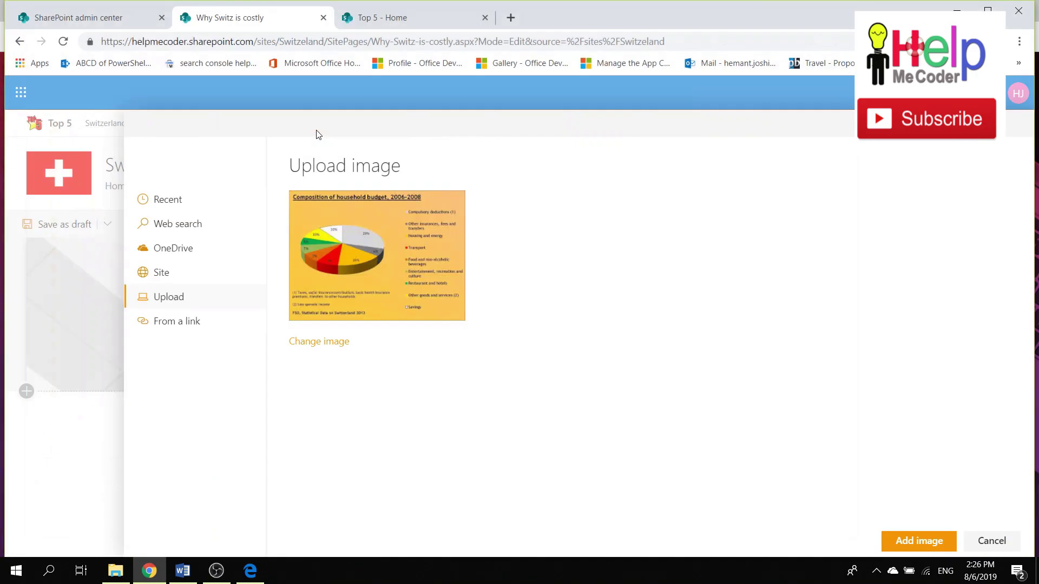
click(916, 541)
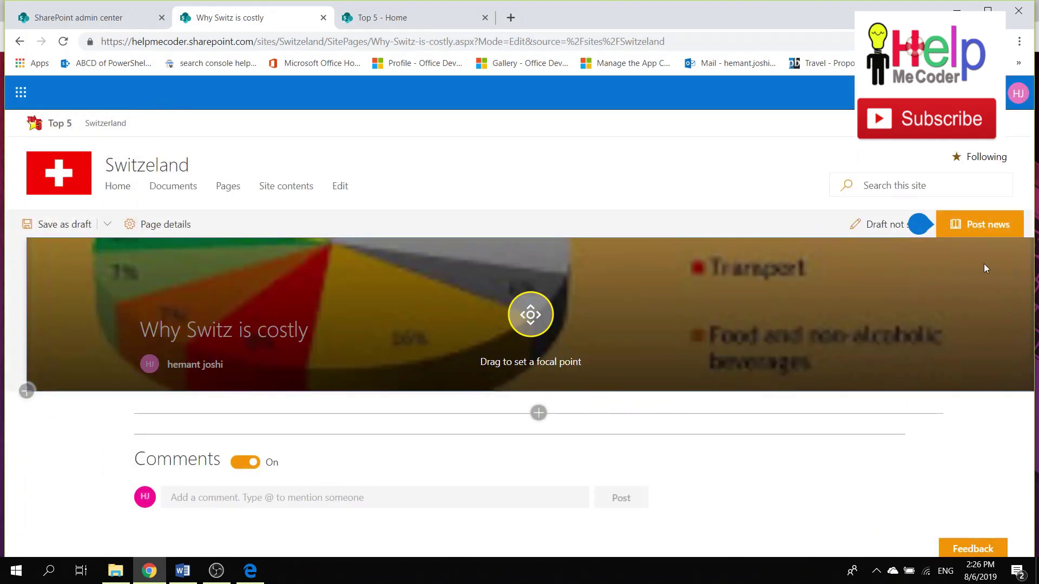
click(988, 228)
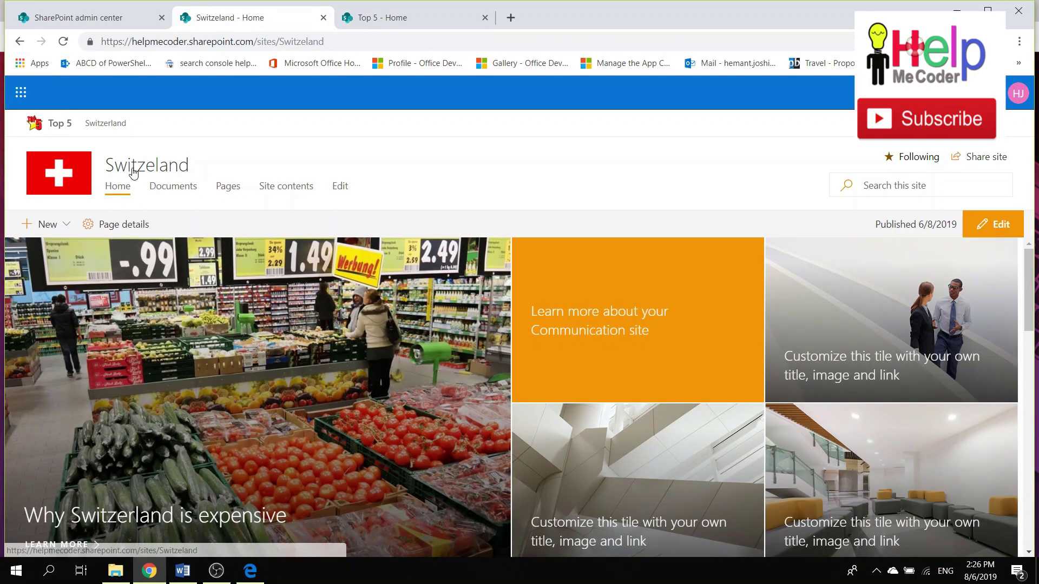
Confirm 'Why Switz is costly' appears in Switzerland's News, then go to the Top 5 hub home.
scroll(273, 417, down, 5)
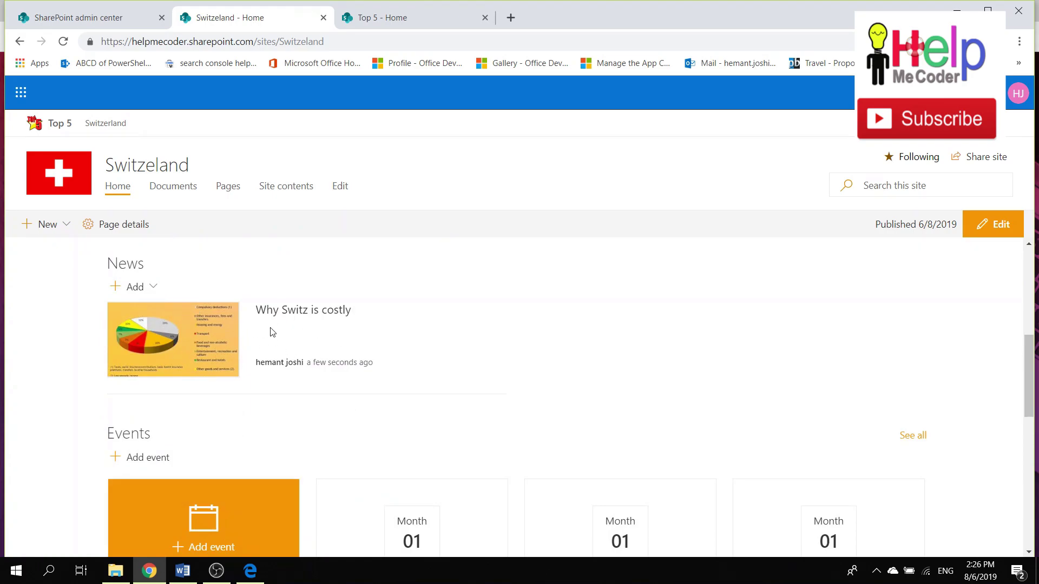
click(447, 22)
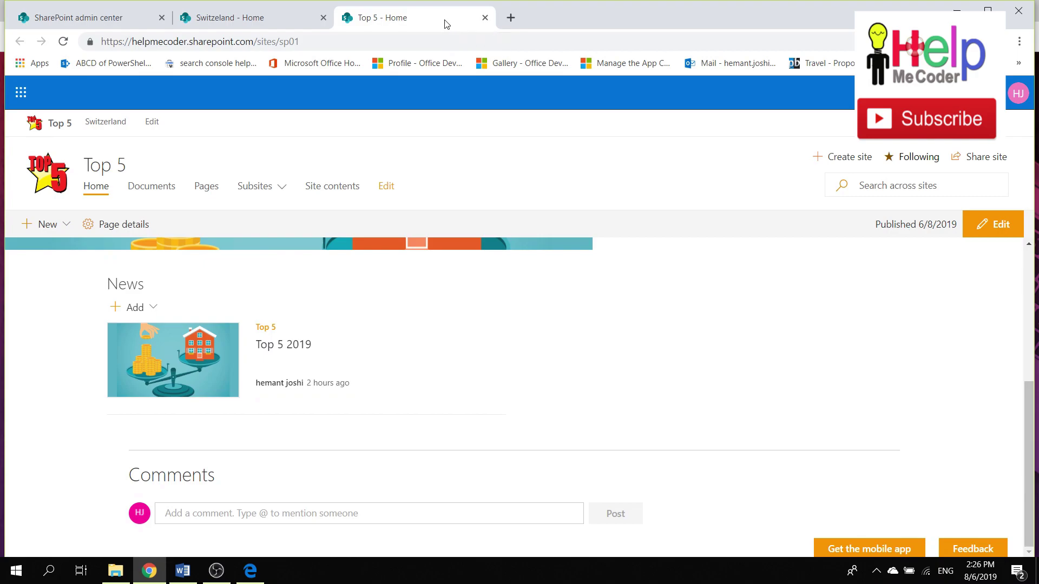
Reload the Top 5 hub home until its News lists 'Why Switz is costly' beside 'Top 5 2019'.
click(342, 41)
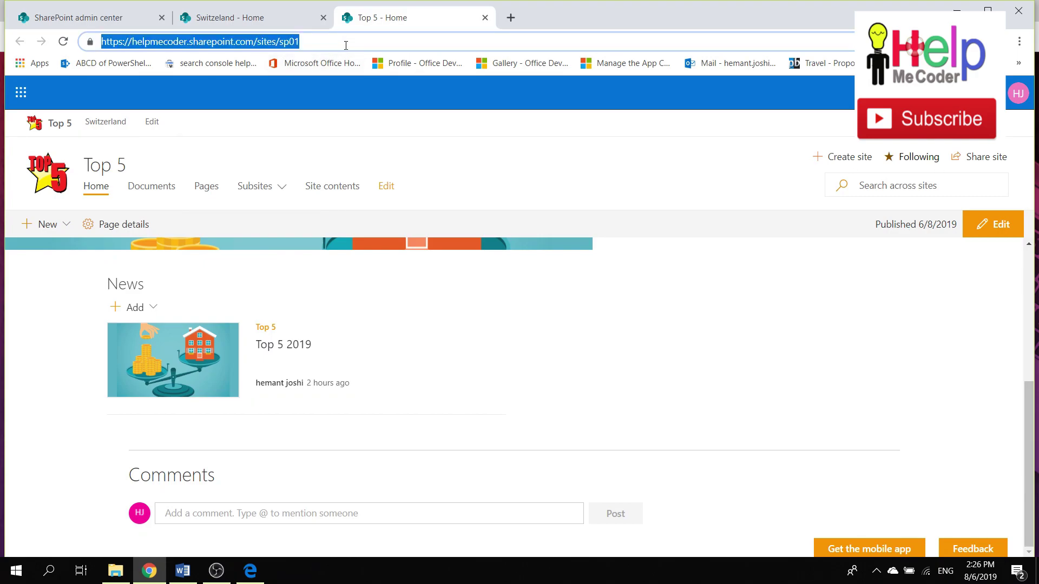
key(Return)
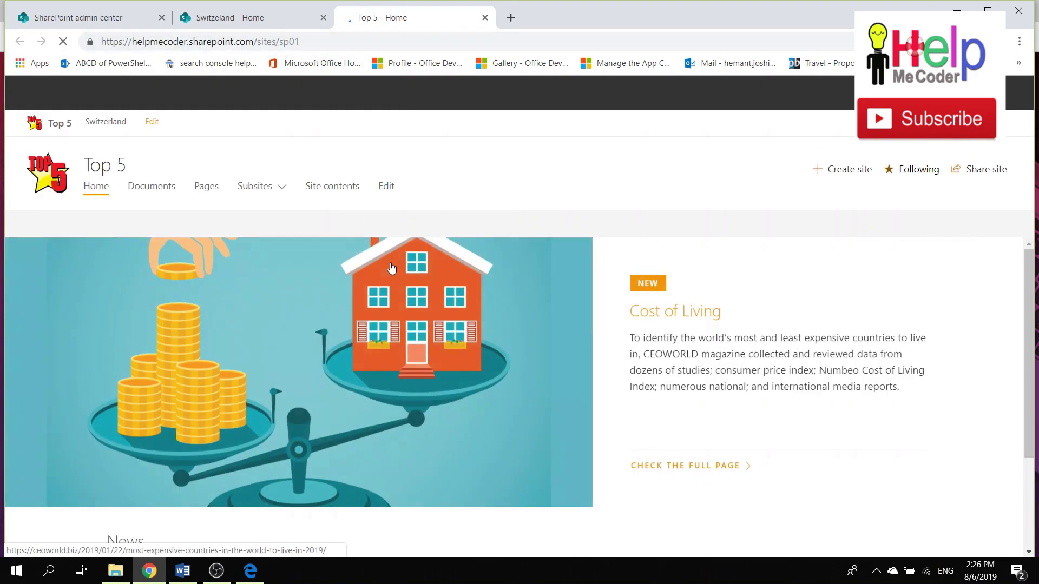
scroll(392, 268, down, 5)
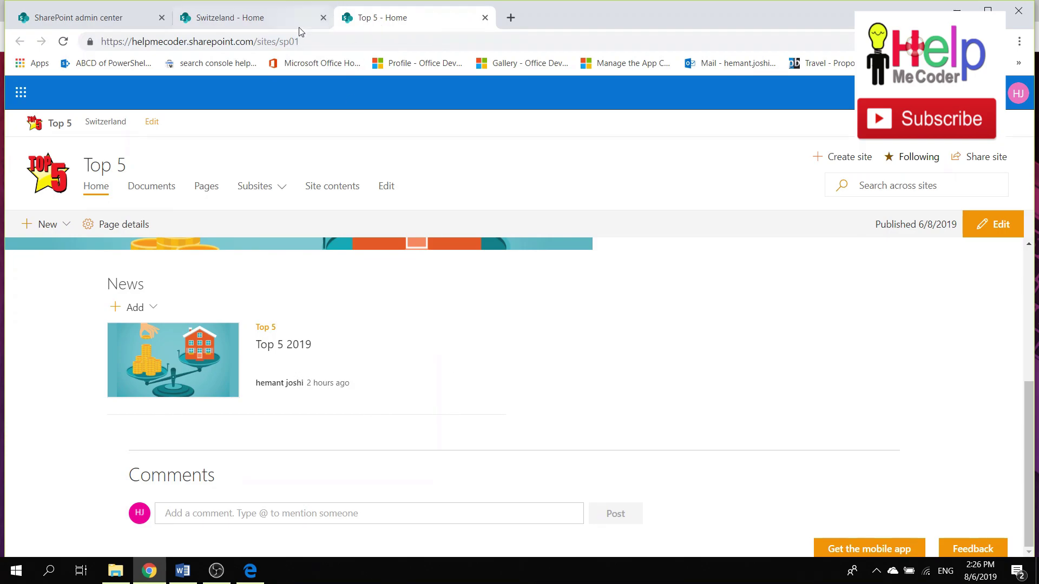
click(65, 45)
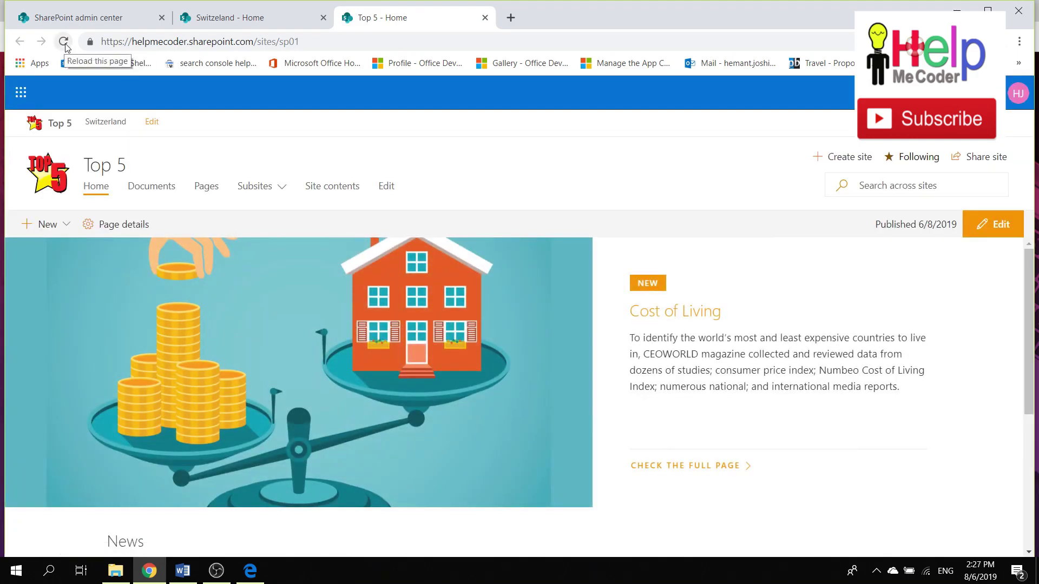
click(65, 46)
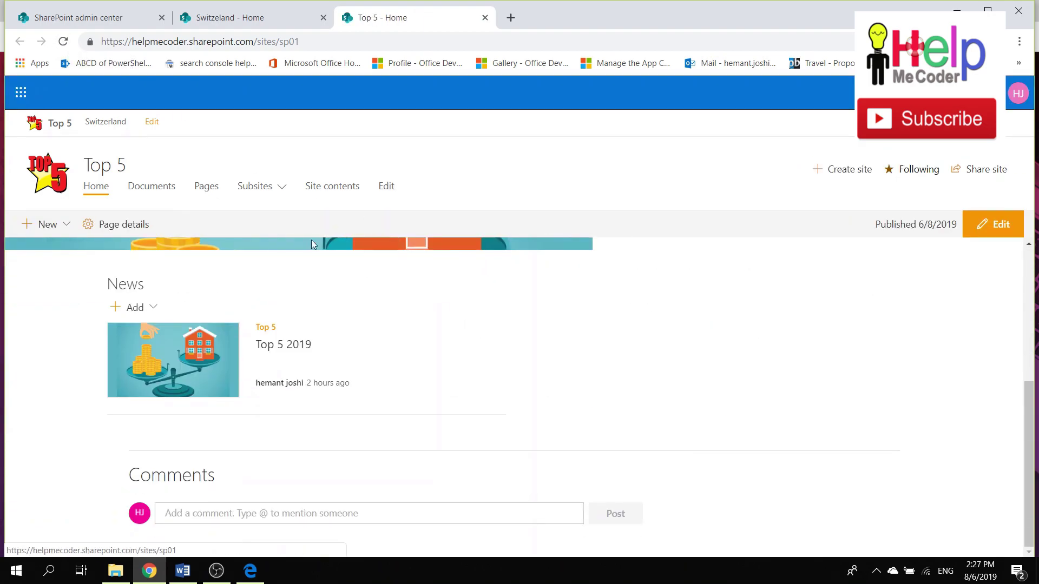
click(69, 44)
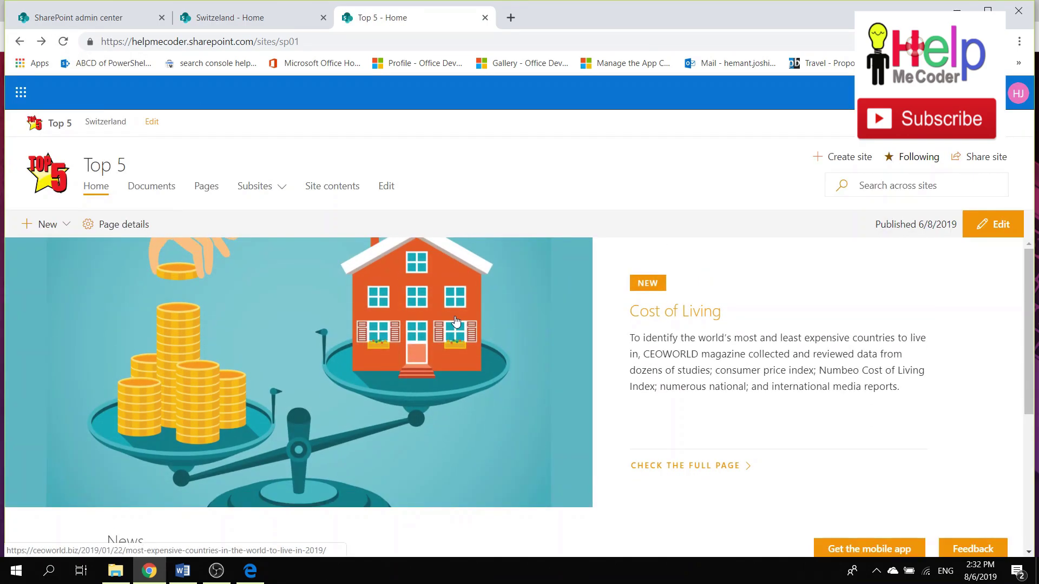
scroll(572, 339, down, 5)
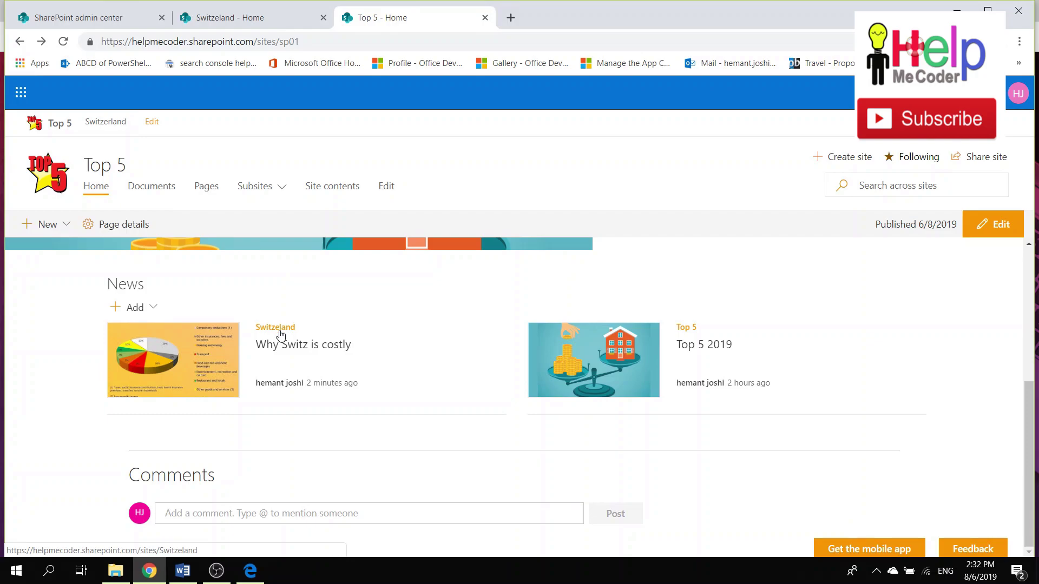
Open 'Why Switz is costly' from the hub News, return to Top 5, and enter edit mode.
click(216, 352)
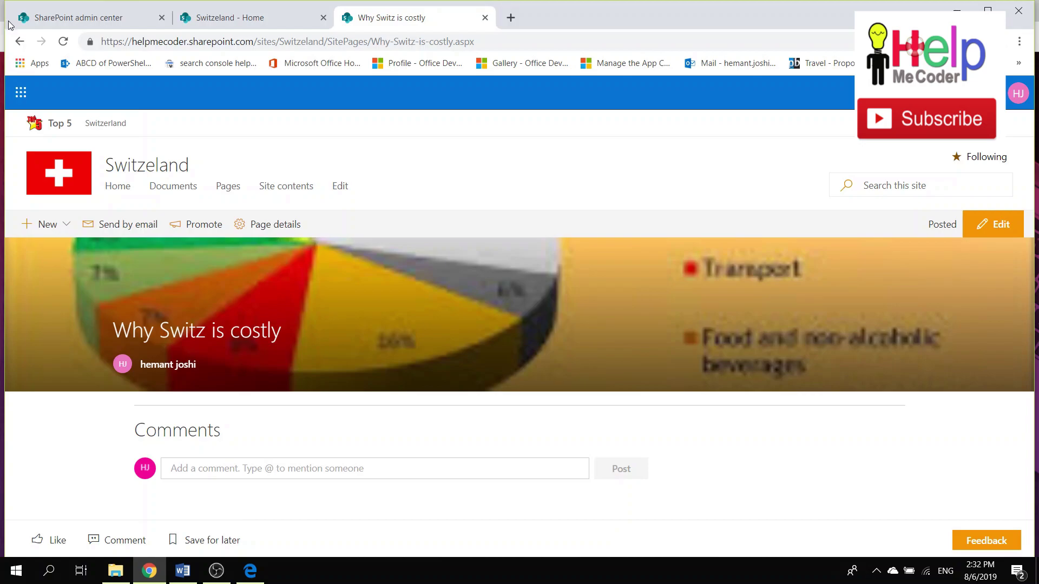
click(19, 41)
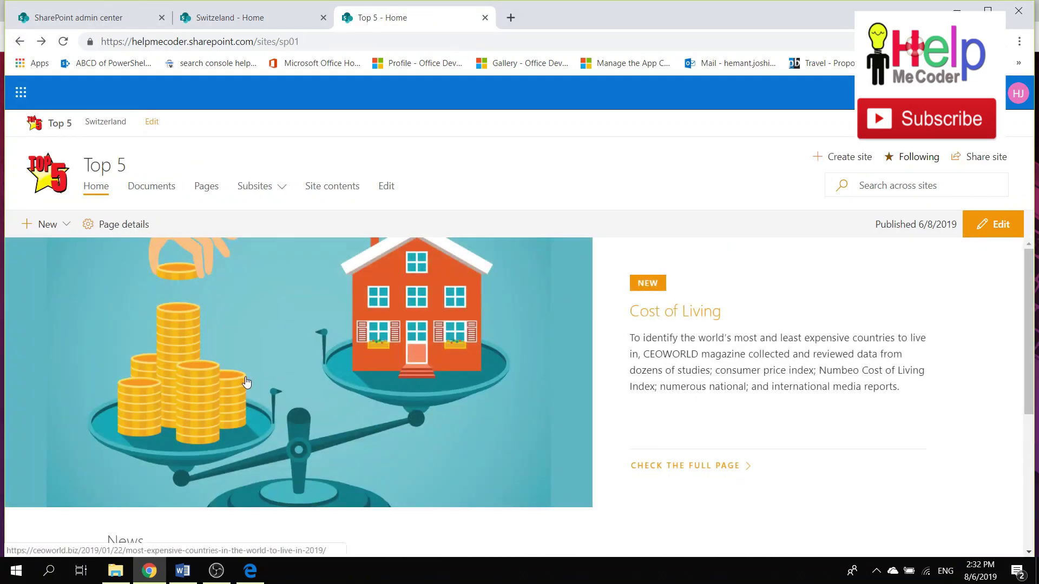
scroll(303, 385, down, 4)
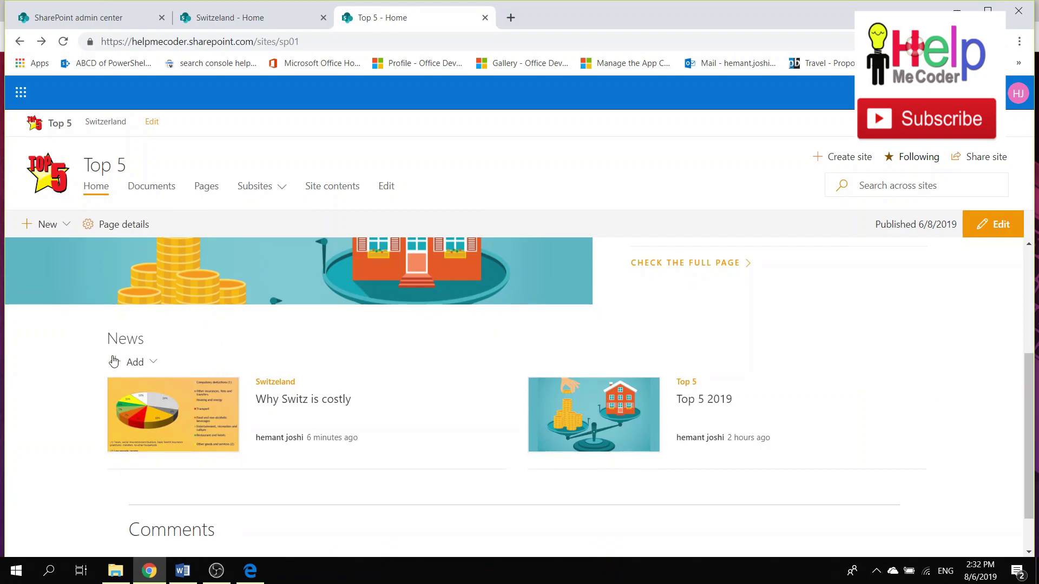
click(990, 225)
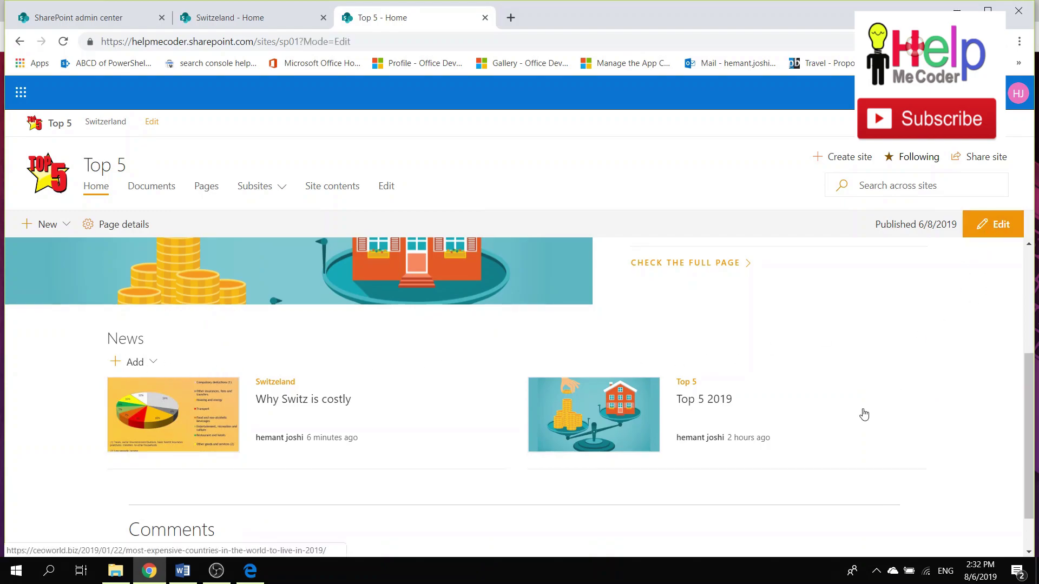
Review the News web part settings, confirming its source is All sites in the hub.
scroll(782, 415, down, 5)
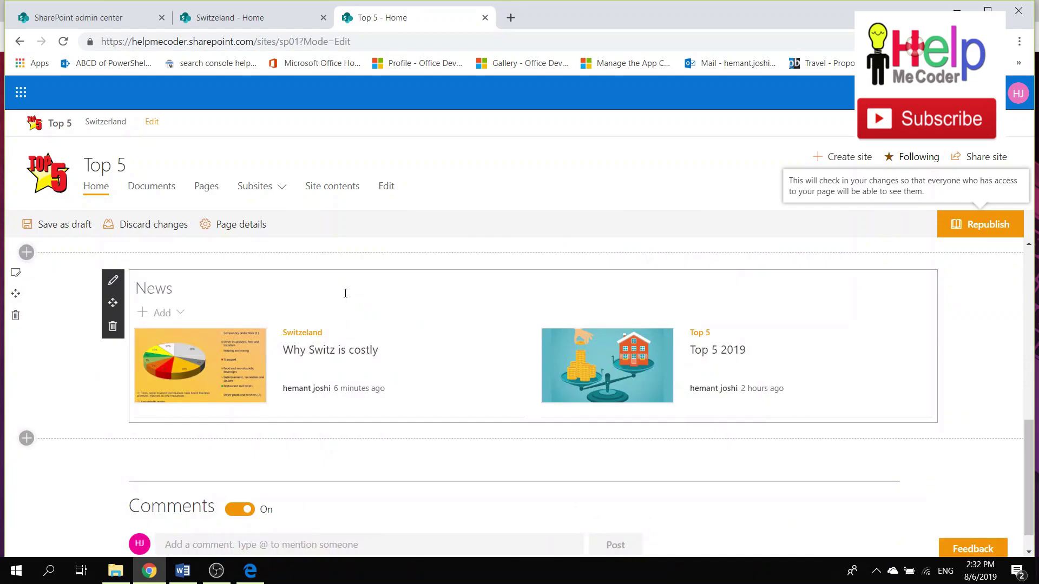
click(112, 280)
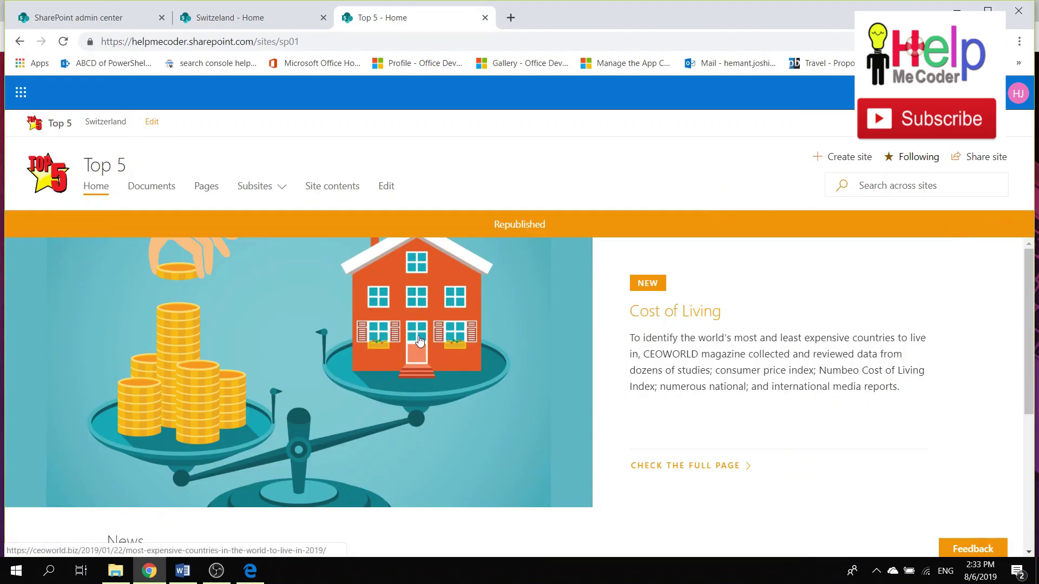
scroll(472, 401, down, 5)
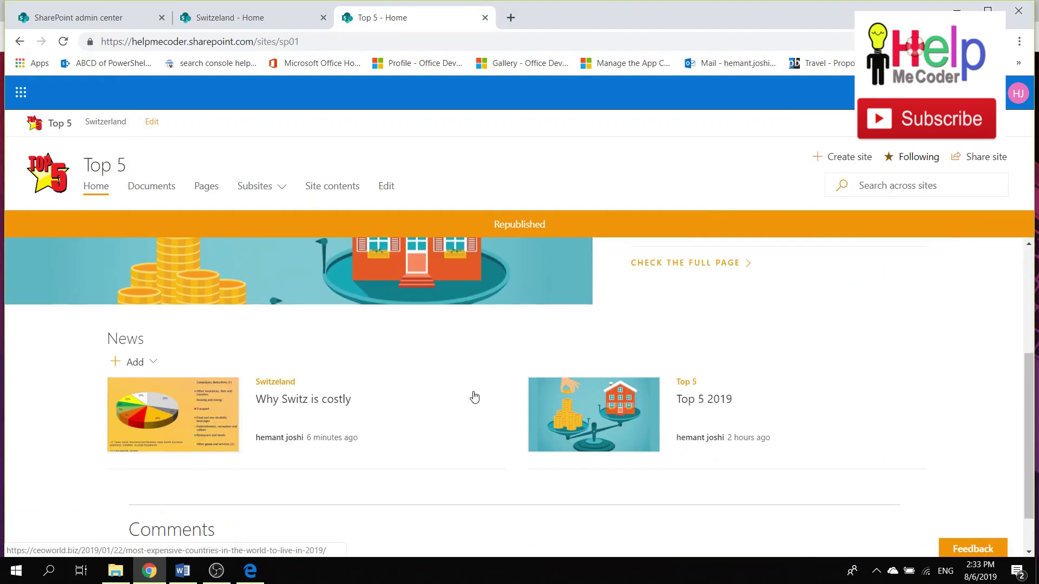